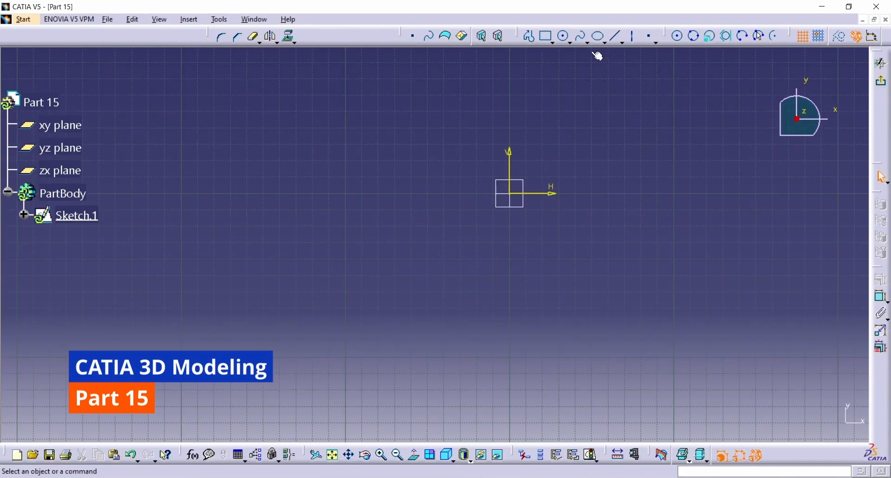
- Sketch a centered rectangle about 93 mm wide and 153 mm high on the sketch origin
{"action": "left_click", "coordinate": [549, 41]}
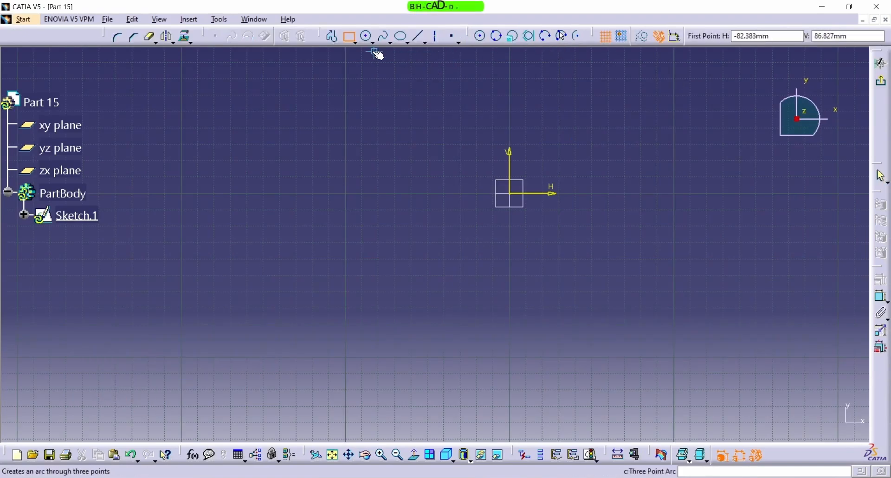
{"action": "left_click", "coordinate": [355, 40]}
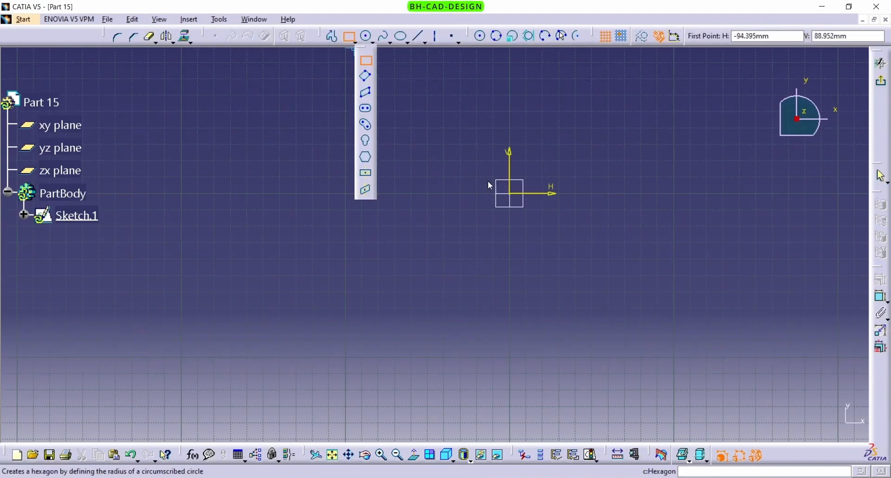
{"action": "left_click", "coordinate": [367, 175]}
{"action": "left_click", "coordinate": [510, 193]}
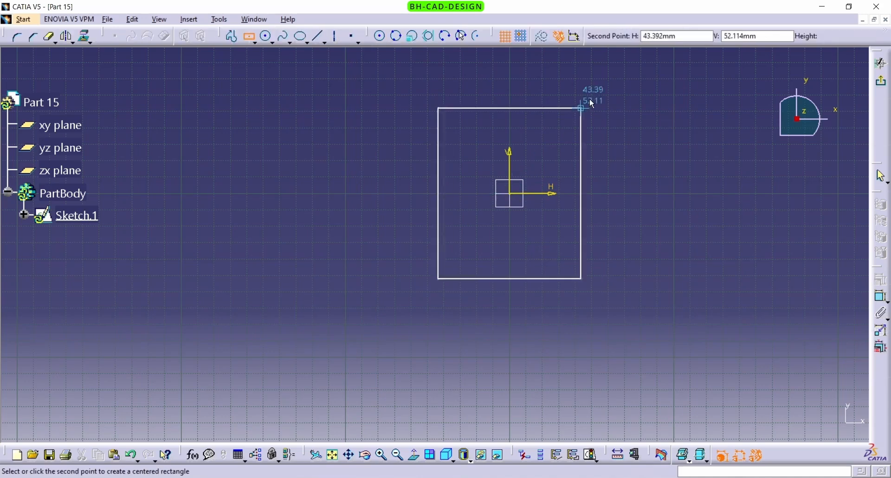
{"action": "left_click", "coordinate": [587, 68]}
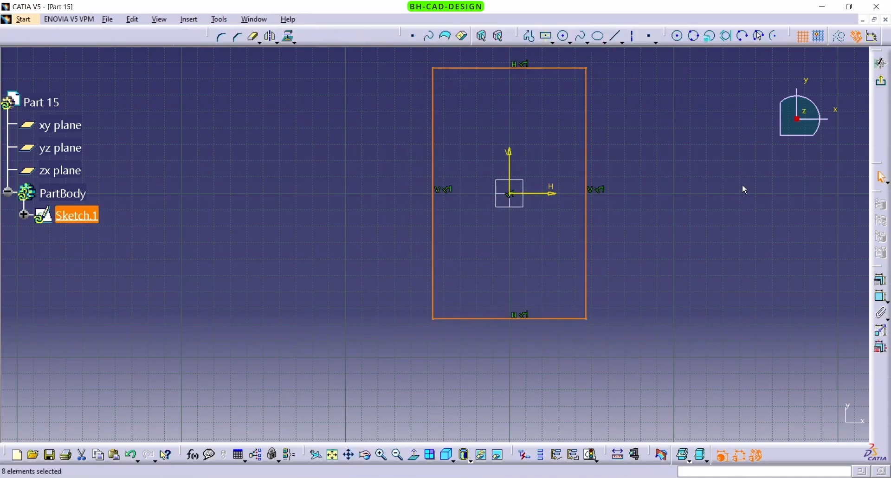
- Dimension the rectangle's vertical side and set its length to 96 mm
{"action": "left_click", "coordinate": [882, 302]}
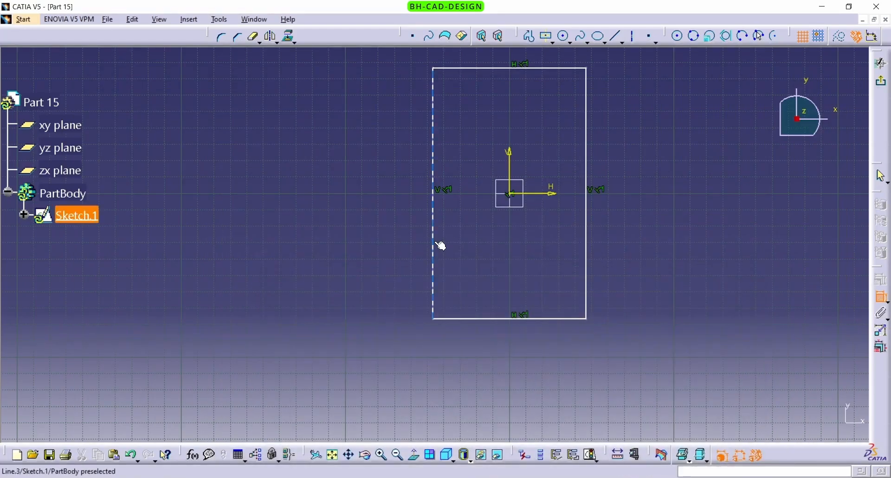
{"action": "left_click", "coordinate": [433, 243]}
{"action": "left_click", "coordinate": [382, 206]}
{"action": "double_click", "coordinate": [383, 206]}
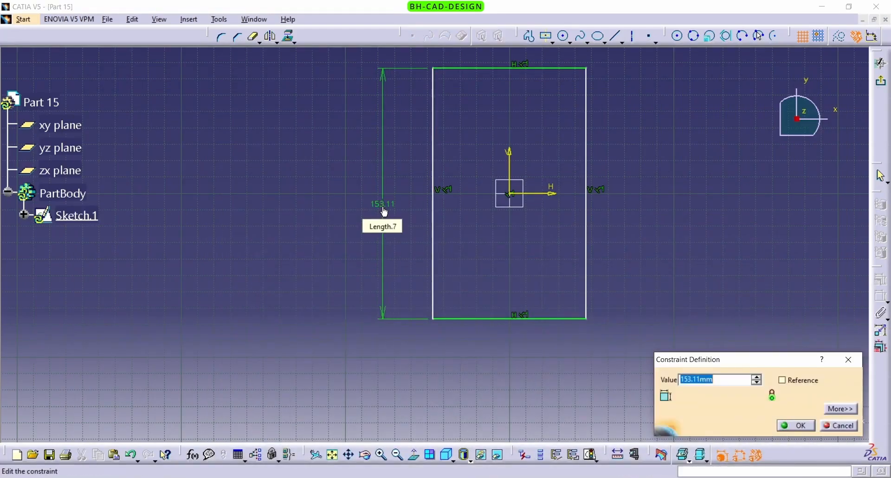
{"action": "type", "text": "96"}
{"action": "key", "text": "Return"}
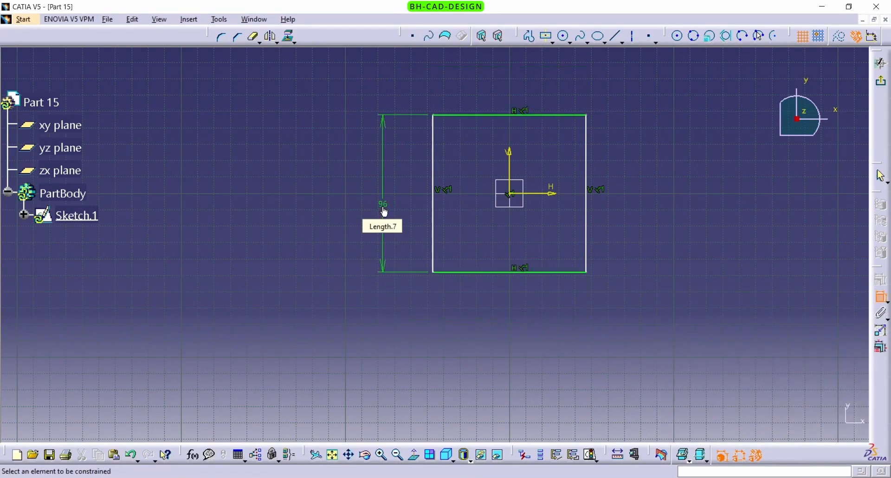
- Dimension the rectangle's horizontal side and set its length to 64 mm
{"action": "left_click", "coordinate": [474, 273]}
{"action": "left_click", "coordinate": [482, 345]}
{"action": "double_click", "coordinate": [483, 348]}
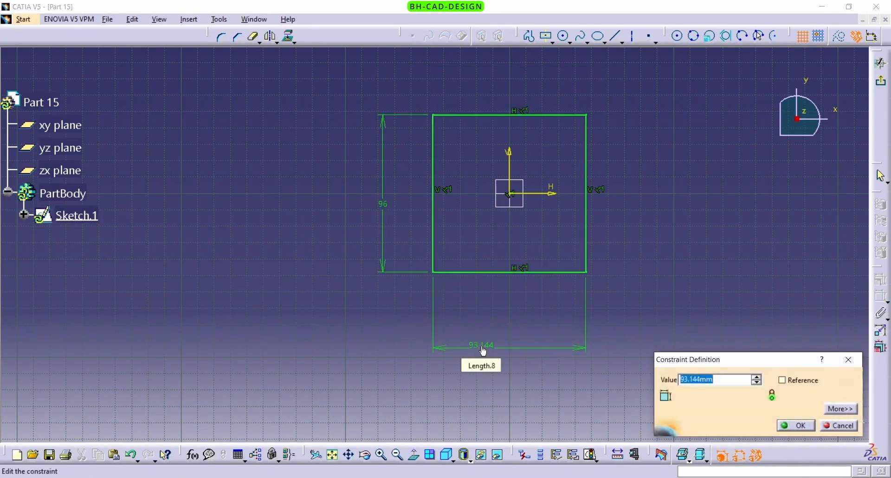
{"action": "type", "text": "64"}
{"action": "key", "text": "Return"}
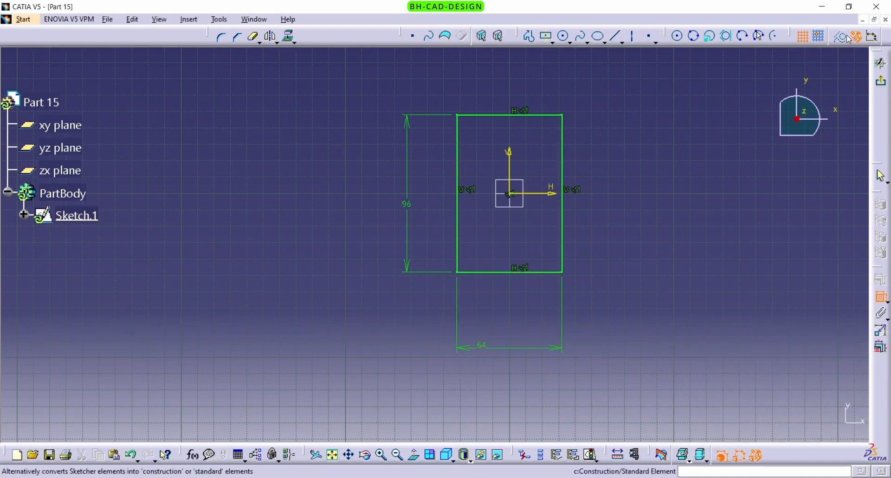
- Exit the sketch and pad the rectangle to a length of 16 mm, checking the thickness against the reference drawing
{"action": "left_click", "coordinate": [881, 63]}
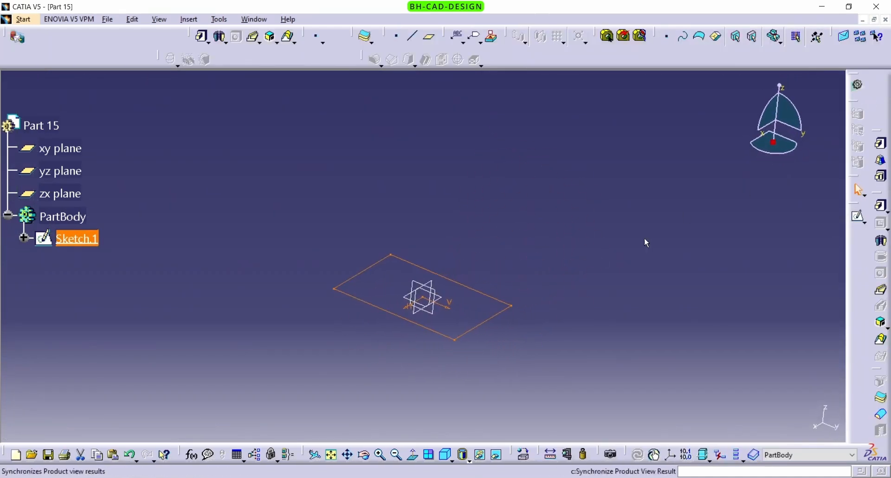
{"action": "left_click", "coordinate": [881, 144]}
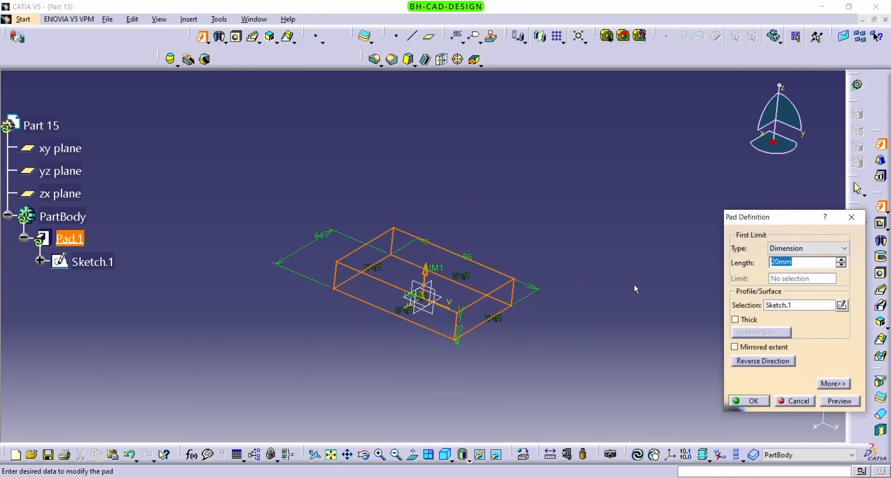
{"action": "left_click", "coordinate": [558, 477]}
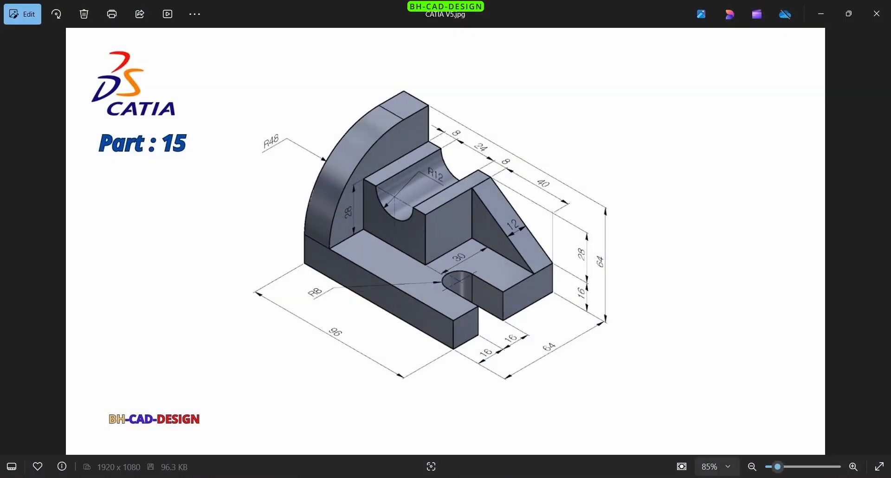
{"action": "left_click", "coordinate": [557, 477]}
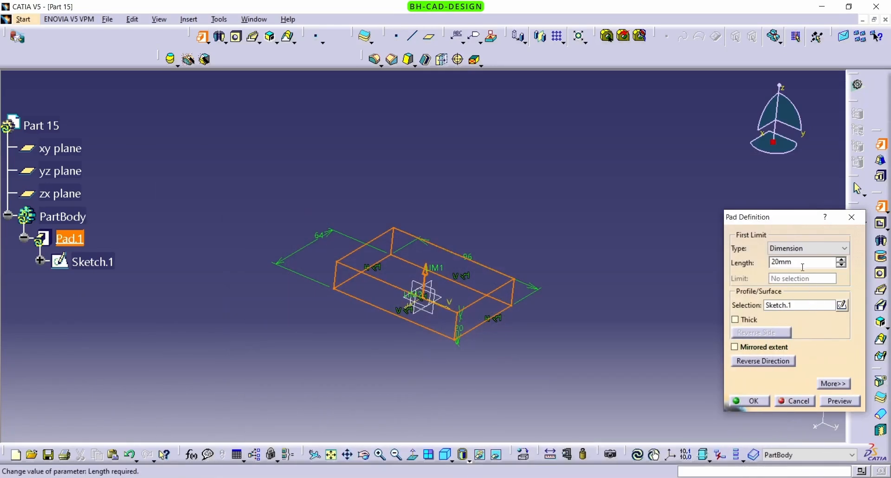
{"action": "left_click_drag", "start_coordinate": [801, 263], "coordinate": [596, 253]}
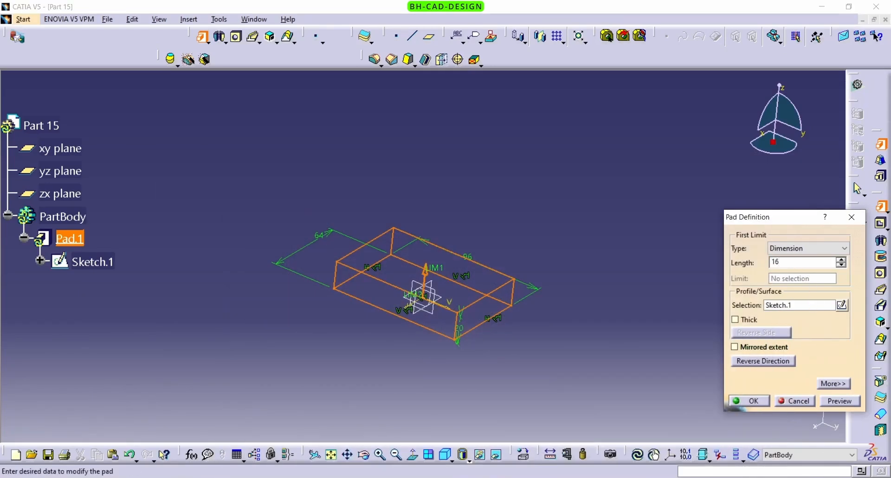
{"action": "key", "text": "Return"}
{"action": "left_click", "coordinate": [593, 252]}
{"action": "middle_click_drag", "start_coordinate": [561, 235], "coordinate": [536, 187]}
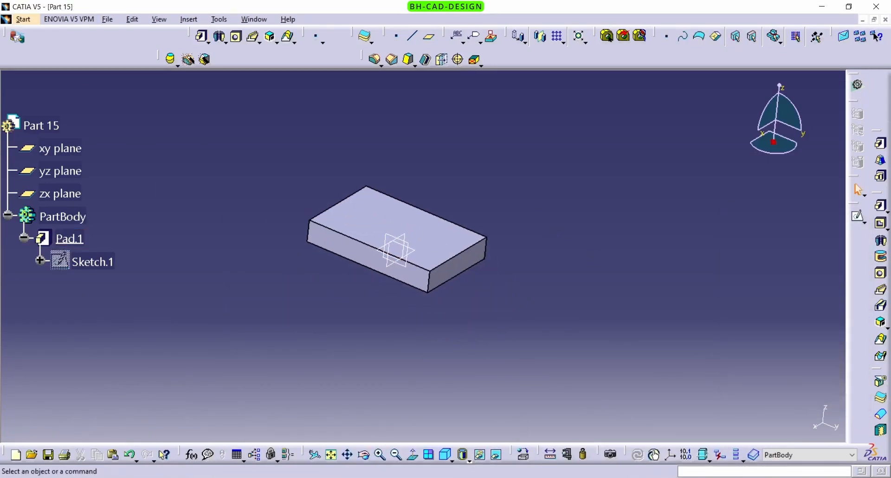
- Consult the reference drawing and start a new sketch on the long side face of the base block
{"action": "left_click", "coordinate": [558, 477]}
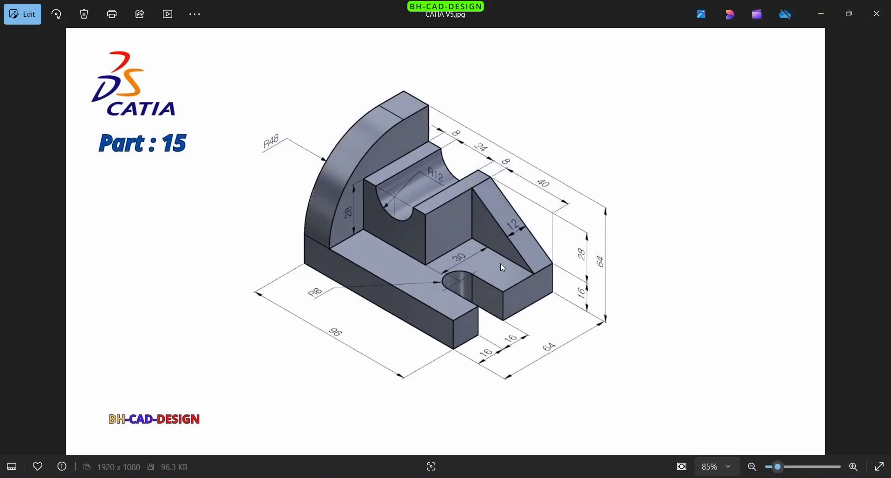
{"action": "left_click", "coordinate": [557, 477]}
{"action": "left_click", "coordinate": [376, 260]}
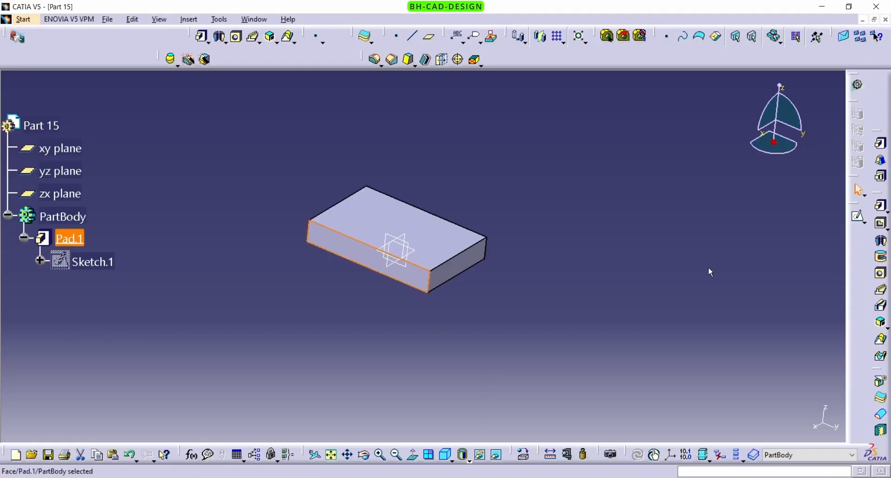
{"action": "left_click", "coordinate": [857, 216]}
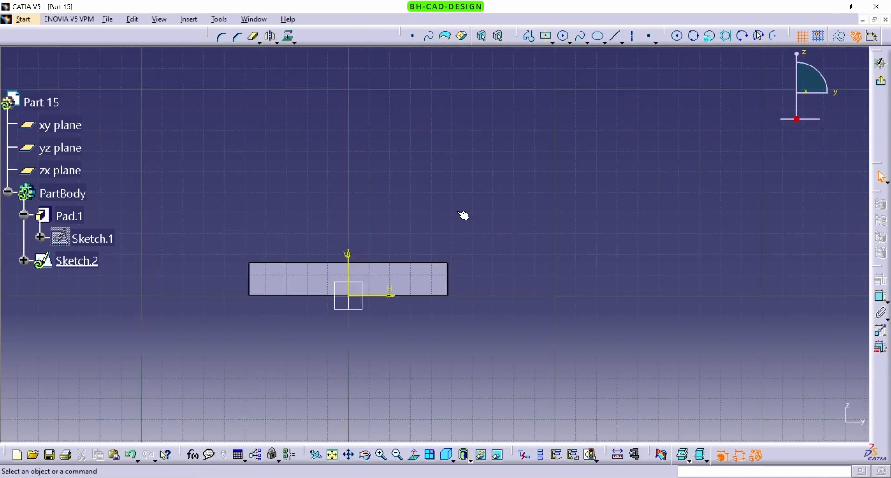
- Sketch a two-point rectangle just above the base block's top edge, starting near its right end and extending left past the vertical axis
{"action": "left_click", "coordinate": [555, 41]}
{"action": "left_click", "coordinate": [561, 59]}
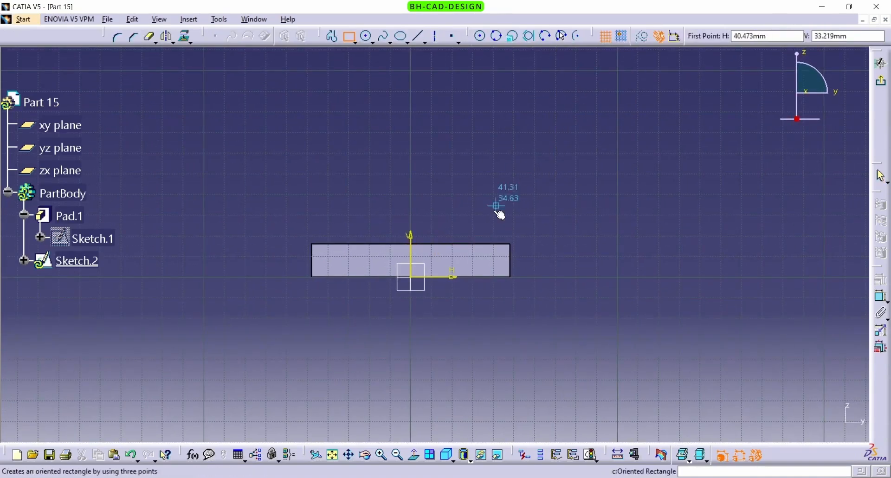
{"action": "left_click", "coordinate": [483, 242]}
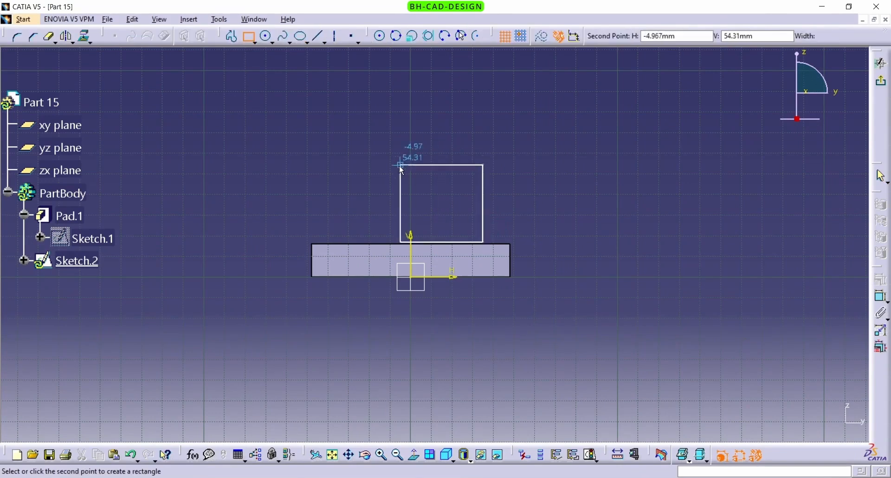
{"action": "left_click", "coordinate": [388, 178]}
- Draw a sloped line from the rectangle's upper-left corner to the base's upper-left corner and a horizontal line back to the rectangle's lower-left corner
{"action": "left_click", "coordinate": [529, 36]}
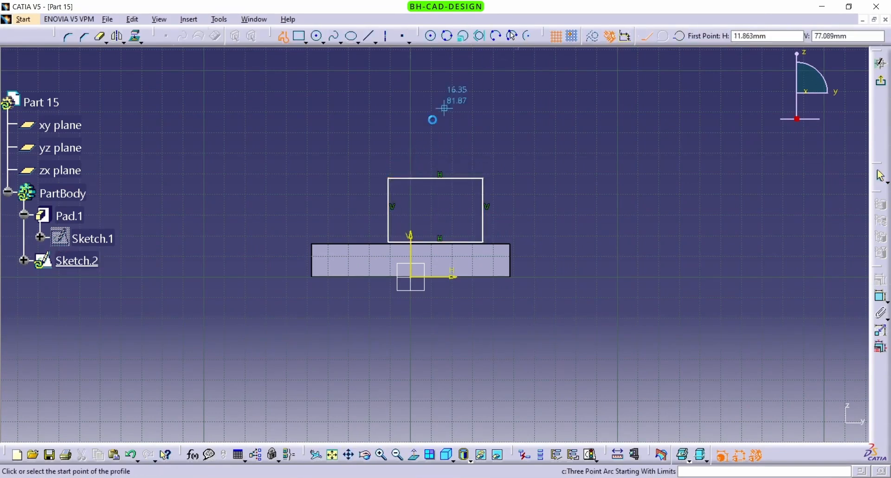
{"action": "left_click", "coordinate": [388, 178]}
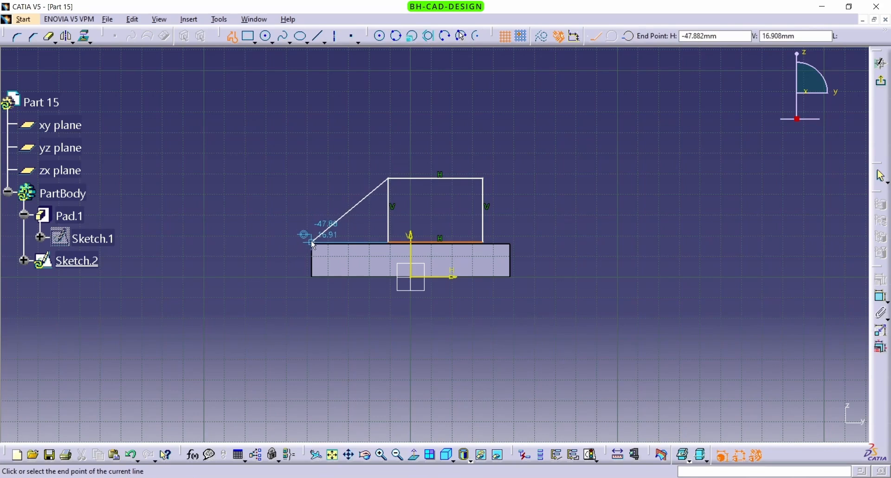
{"action": "left_click", "coordinate": [316, 240]}
{"action": "left_click", "coordinate": [388, 242]}
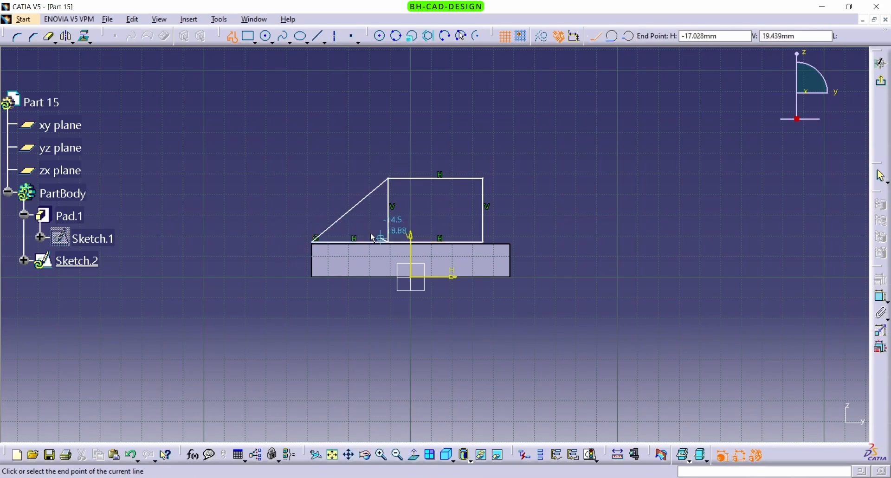
{"action": "key", "text": "Escape"}
{"action": "middle_click_drag", "start_coordinate": [478, 293], "coordinate": [472, 259], "text": "ctrl"}
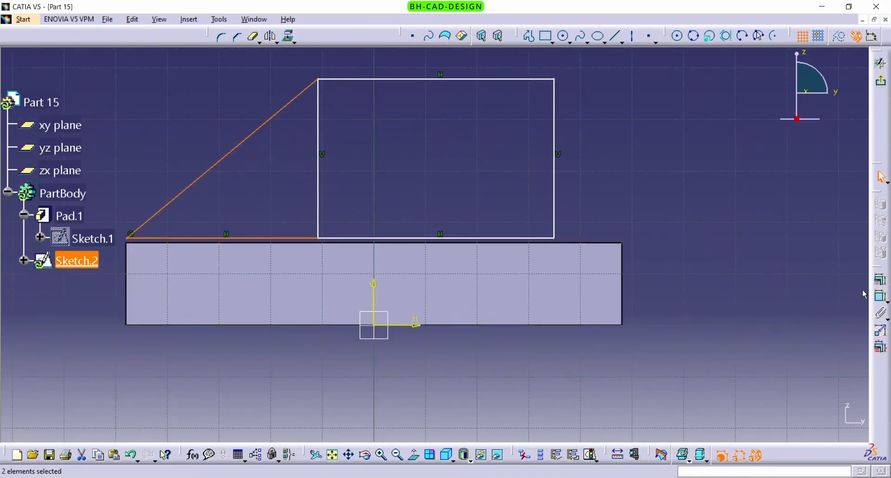
{"action": "left_click", "coordinate": [515, 242], "text": "ctrl"}
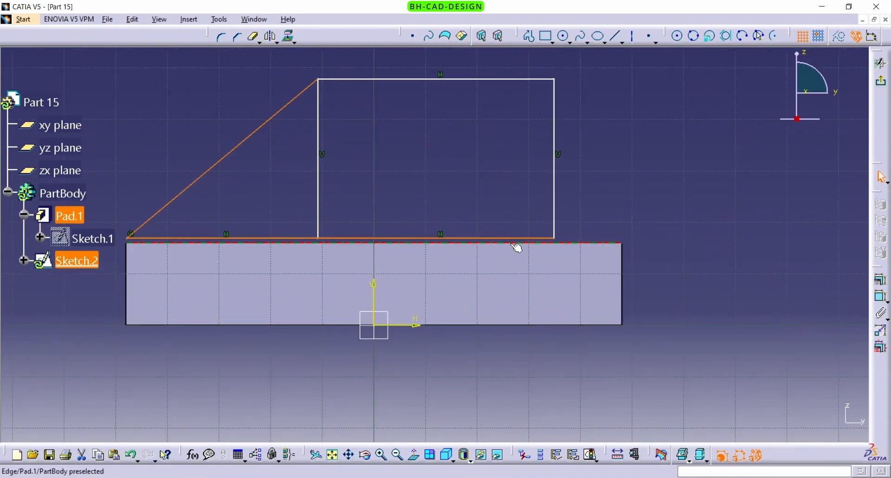
{"action": "left_click", "coordinate": [881, 280]}
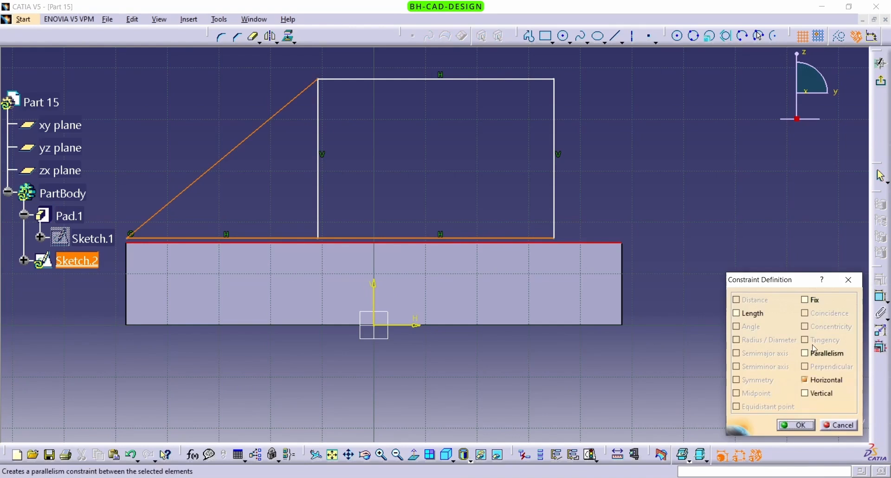
{"action": "left_click", "coordinate": [849, 280]}
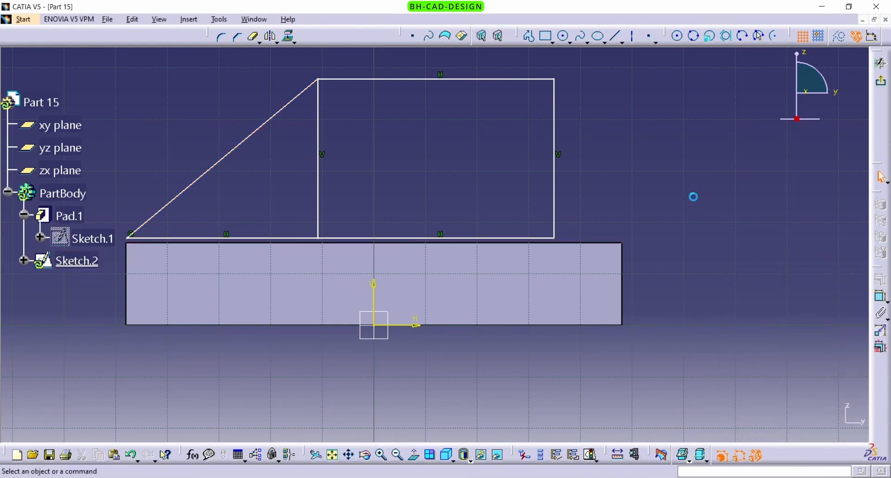
- Make the rectangle's lower edge coincident with the top edge of the base block
{"action": "left_click", "coordinate": [492, 241]}
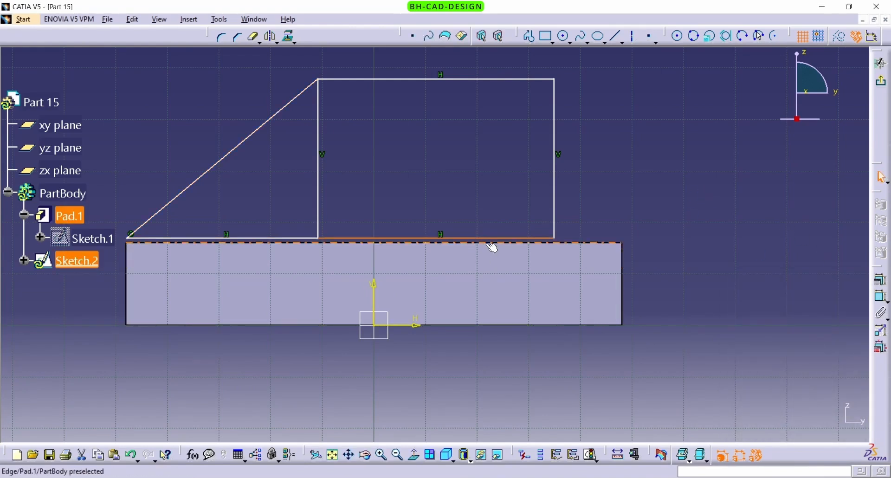
{"action": "left_click", "coordinate": [492, 243], "text": "ctrl"}
{"action": "left_click", "coordinate": [881, 280]}
{"action": "left_click", "coordinate": [812, 316]}
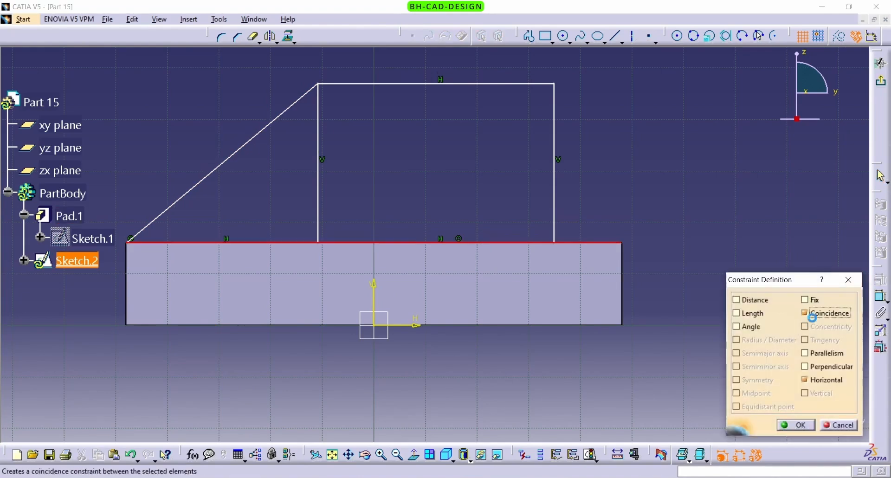
{"action": "left_click", "coordinate": [796, 424]}
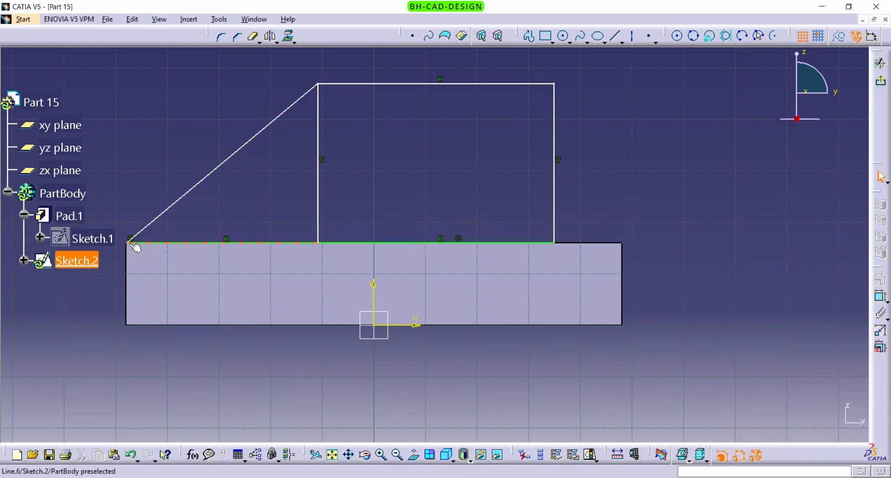
- Make the lower endpoint of the sloped line coincident with the left vertical edge of the base block
{"action": "mouse_move", "coordinate": [181, 287]}
{"action": "middle_mouse_down"}
{"action": "mouse_move", "coordinate": [332, 295]}
{"action": "mouse_move", "coordinate": [319, 235]}
{"action": "middle_mouse_up"}
{"action": "left_click", "coordinate": [333, 295]}
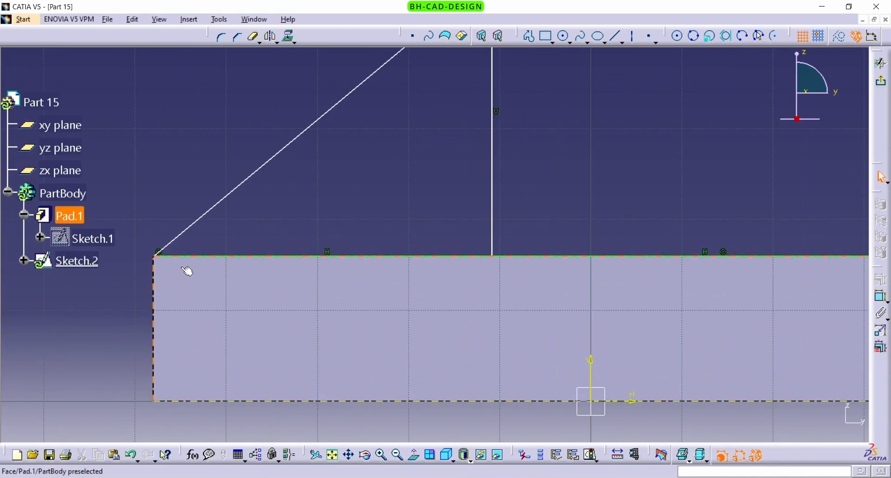
{"action": "left_click", "coordinate": [157, 256]}
{"action": "left_click", "coordinate": [153, 290], "text": "ctrl"}
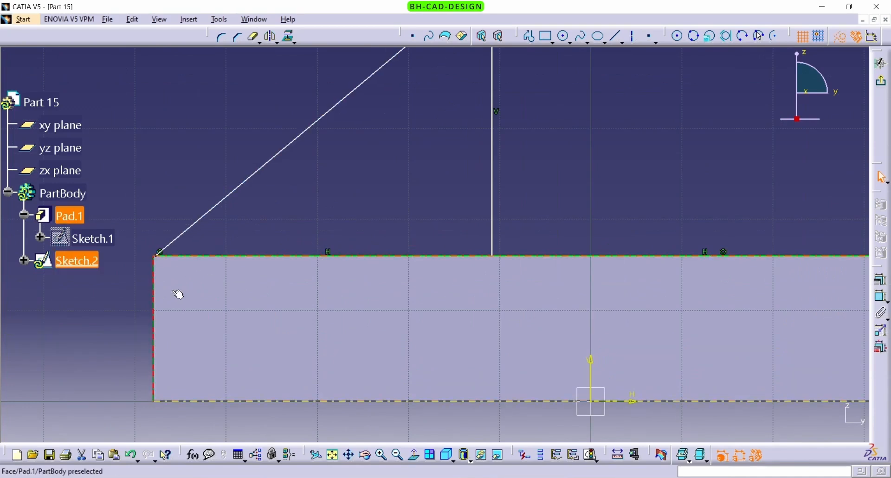
{"action": "left_click", "coordinate": [759, 36]}
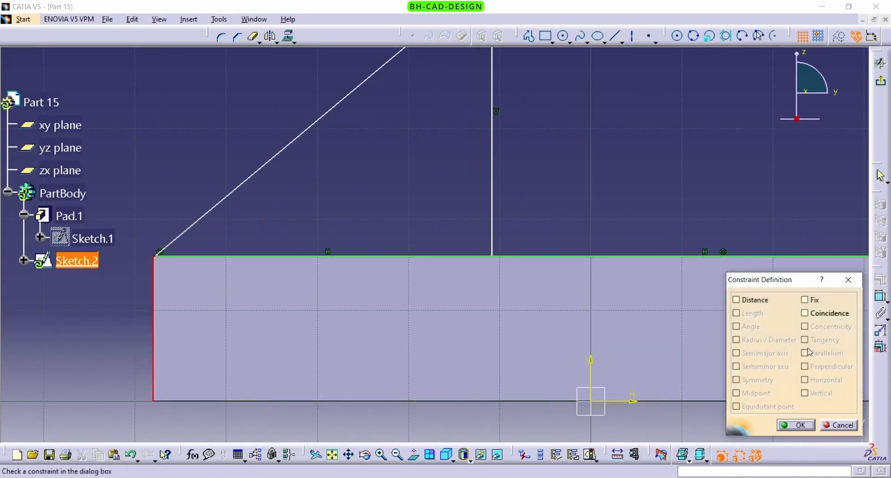
{"action": "left_click", "coordinate": [817, 313]}
{"action": "left_click", "coordinate": [800, 425]}
- Dimension the rectangle's lower edge and set its length to 40 mm, consulting the reference drawing
{"action": "left_click", "coordinate": [620, 208]}
{"action": "middle_click_drag", "start_coordinate": [620, 209], "coordinate": [603, 301]}
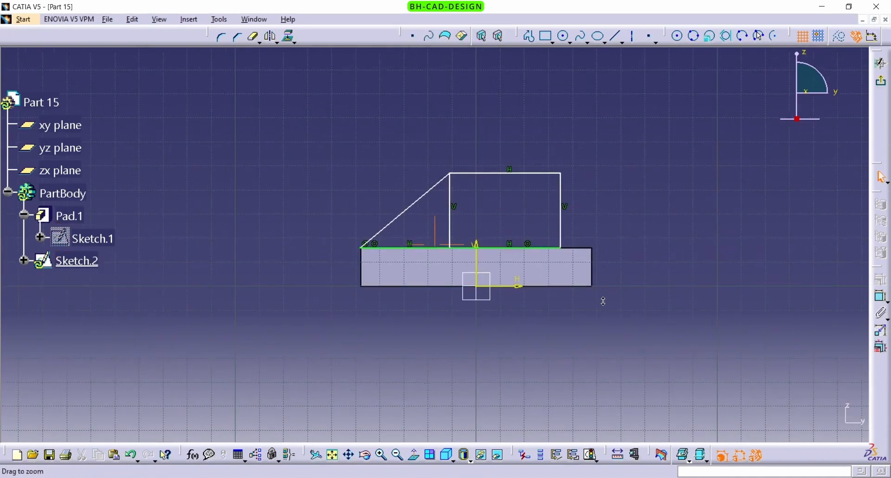
{"action": "left_click", "coordinate": [881, 297]}
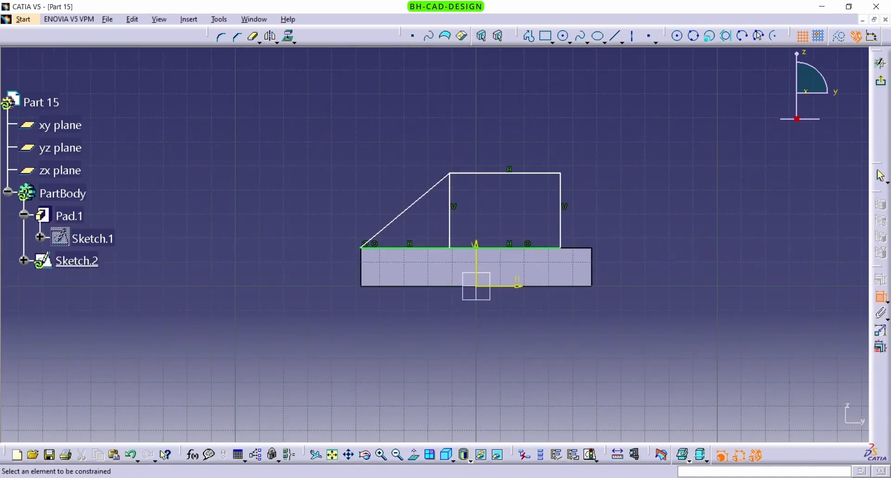
{"action": "key", "text": "alt+Tab"}
{"action": "left_click", "coordinate": [489, 249]}
{"action": "left_click", "coordinate": [511, 393]}
{"action": "double_click", "coordinate": [510, 392]}
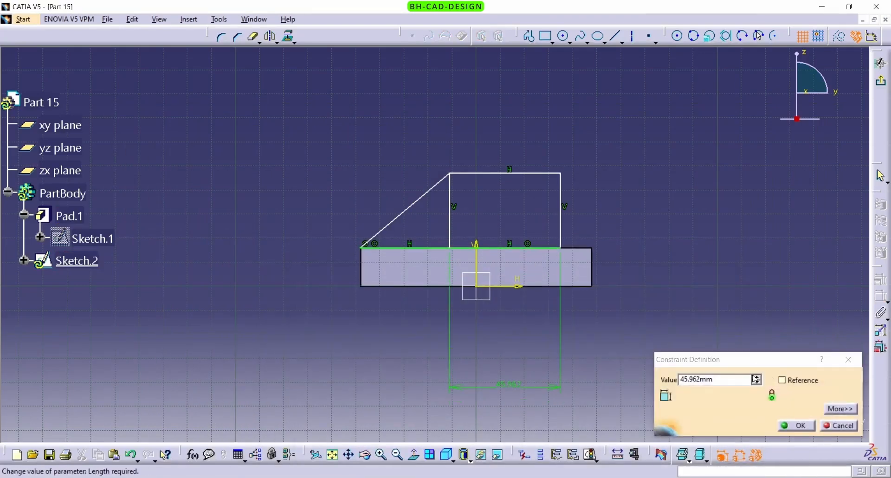
{"action": "double_click", "coordinate": [733, 378]}
{"action": "type", "text": "40"}
{"action": "key", "text": "Return"}
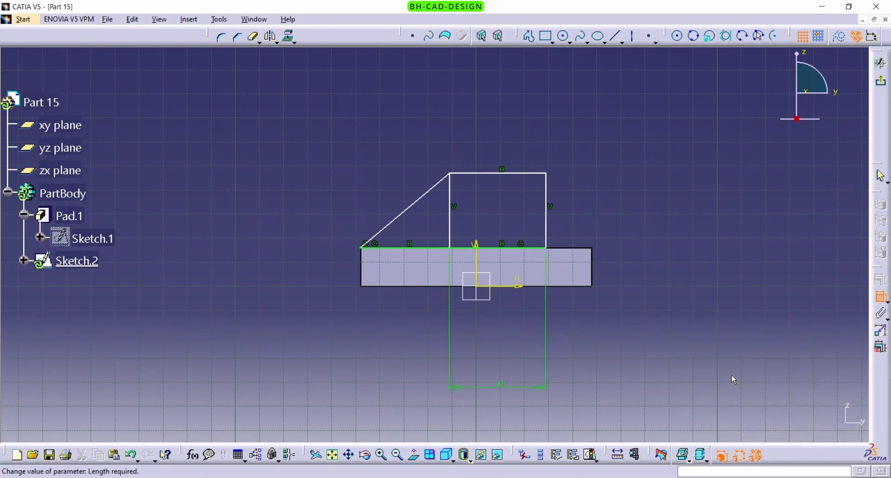
- Dimension the triangle's horizontal lower edge and set its length to 40 mm
{"action": "left_click", "coordinate": [422, 249]}
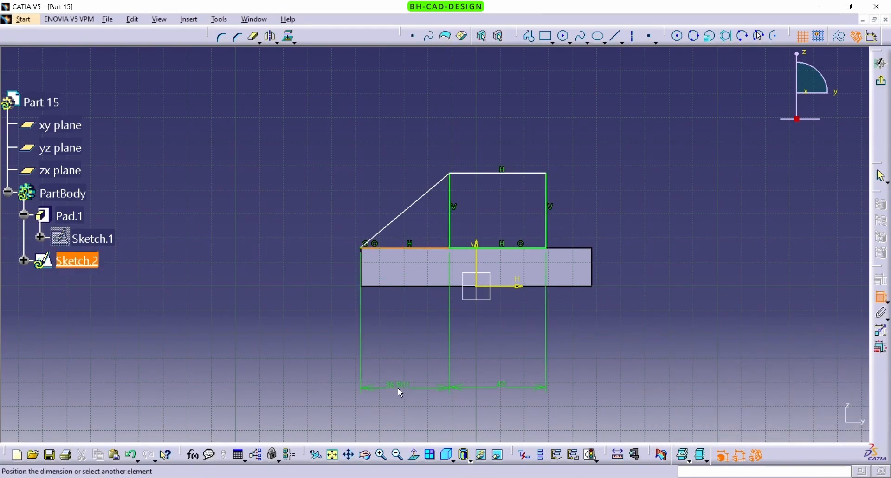
{"action": "left_click", "coordinate": [397, 386]}
{"action": "double_click", "coordinate": [397, 387]}
{"action": "type", "text": "40"}
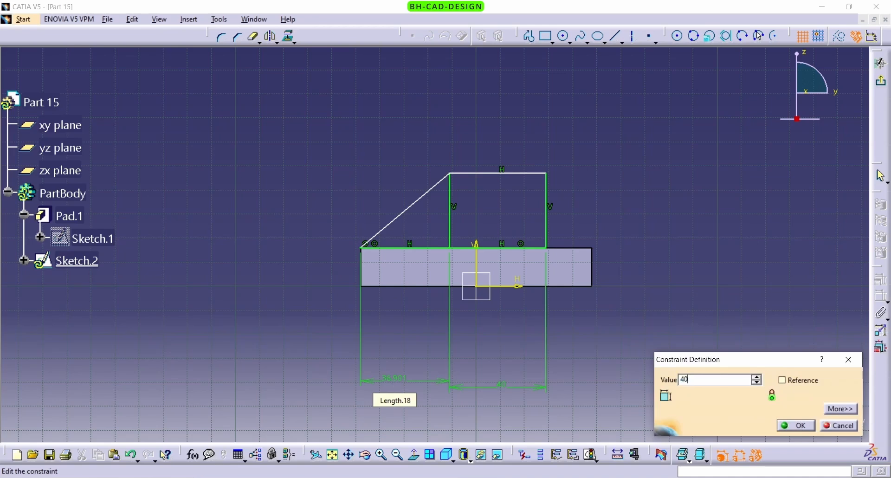
{"action": "key", "text": "Return"}
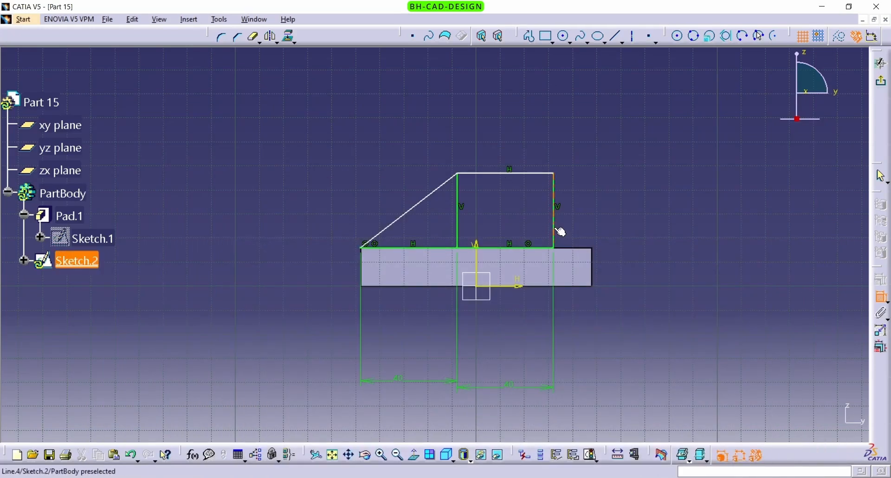
- Dimension the rectangle's vertical edge farthest from the triangle and set its height to 28 mm
{"action": "left_click", "coordinate": [557, 228]}
{"action": "left_click", "coordinate": [652, 210]}
{"action": "double_click", "coordinate": [651, 209]}
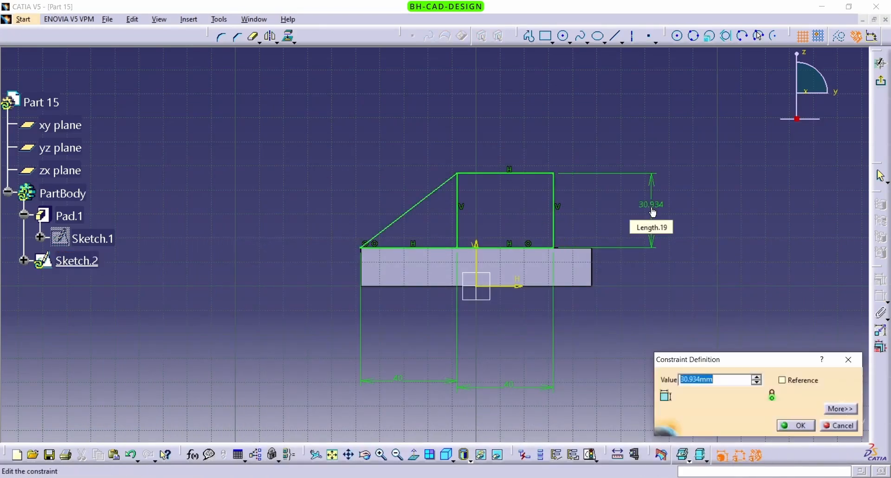
{"action": "type", "text": "28"}
{"action": "key", "text": "Return"}
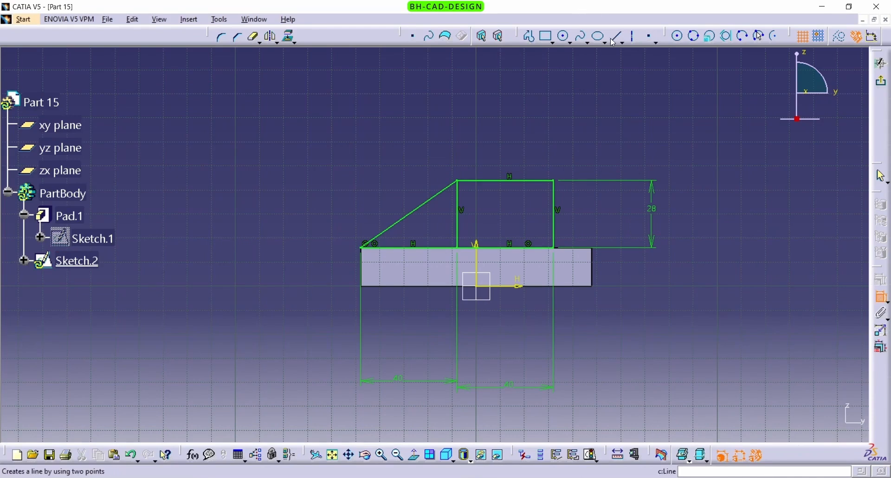
- Sketch a circle about 18 mm in diameter centred on the midpoint of the rectangle's top edge
{"action": "left_click", "coordinate": [565, 36]}
{"action": "mouse_move", "coordinate": [541, 171]}
{"action": "middle_mouse_down", "text": "ctrl"}
{"action": "mouse_move", "coordinate": [526, 185]}
{"action": "mouse_move", "coordinate": [594, 128]}
{"action": "middle_mouse_up", "text": "ctrl"}
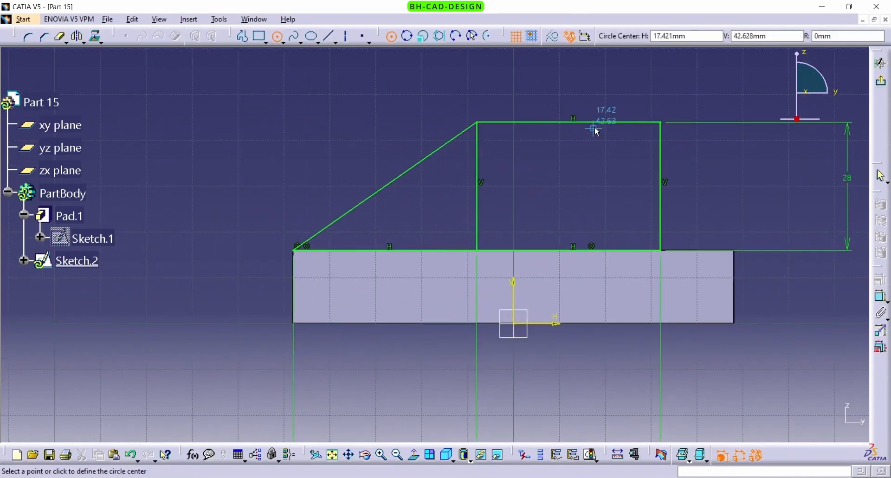
{"action": "left_click", "coordinate": [568, 123]}
{"action": "left_click", "coordinate": [603, 96]}
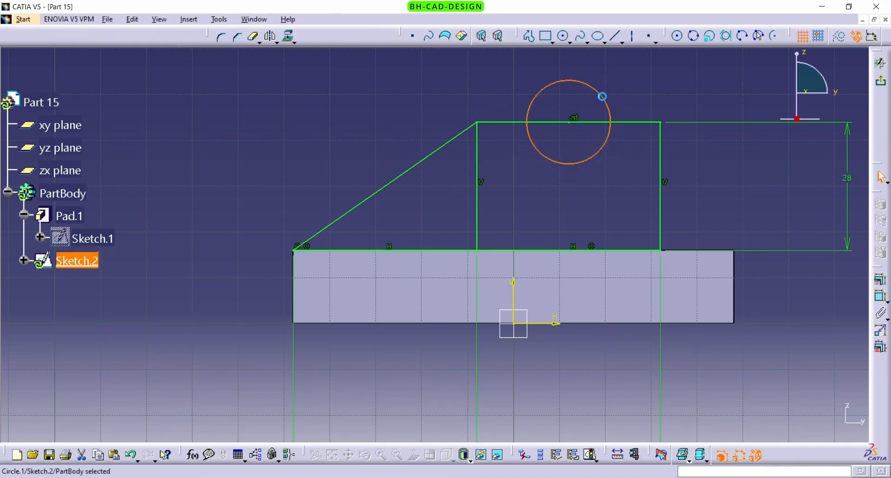
- Check the groove radius in the reference drawing and constrain the circle's diameter to 24 mm
{"action": "middle_click_drag", "start_coordinate": [653, 105], "coordinate": [634, 179], "text": "ctrl"}
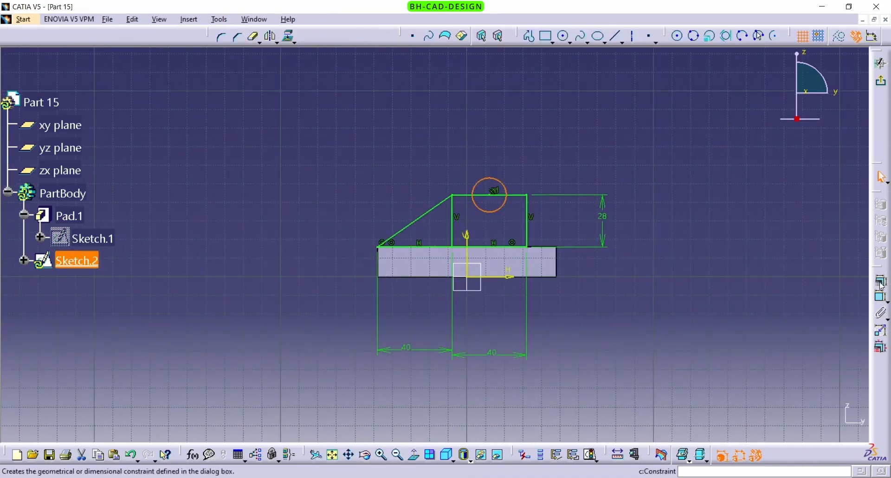
{"action": "left_click", "coordinate": [880, 296]}
{"action": "key", "text": "alt+Tab"}
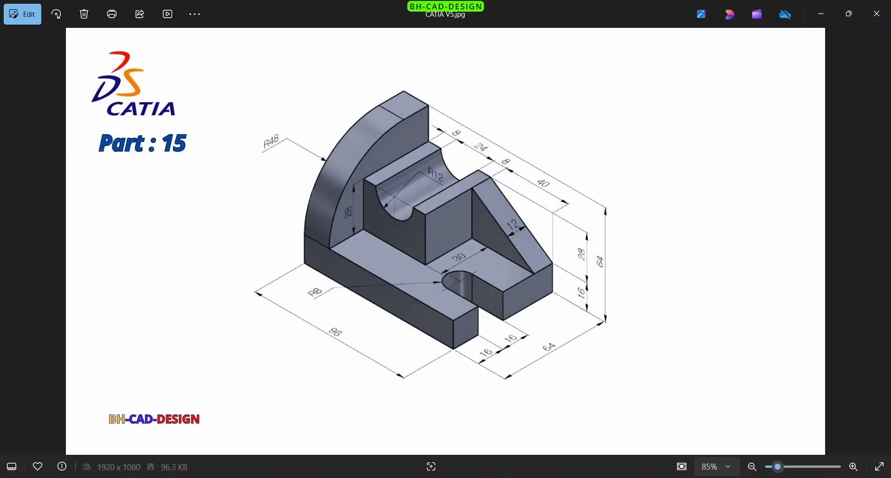
{"action": "key", "text": "alt+Tab"}
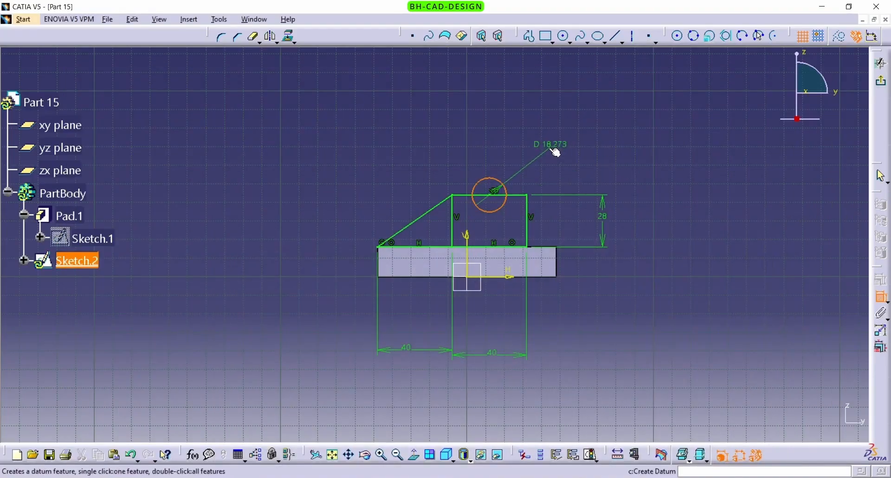
{"action": "left_click", "coordinate": [536, 156]}
{"action": "double_click", "coordinate": [536, 155]}
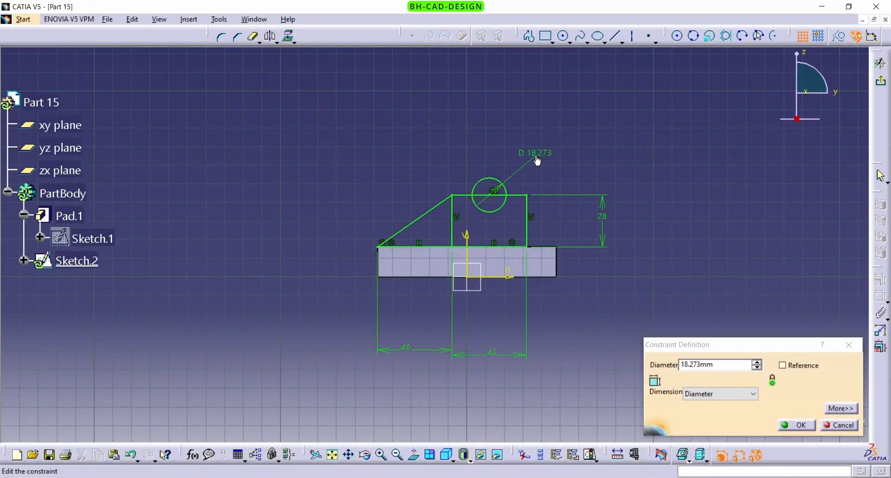
{"action": "type", "text": "24"}
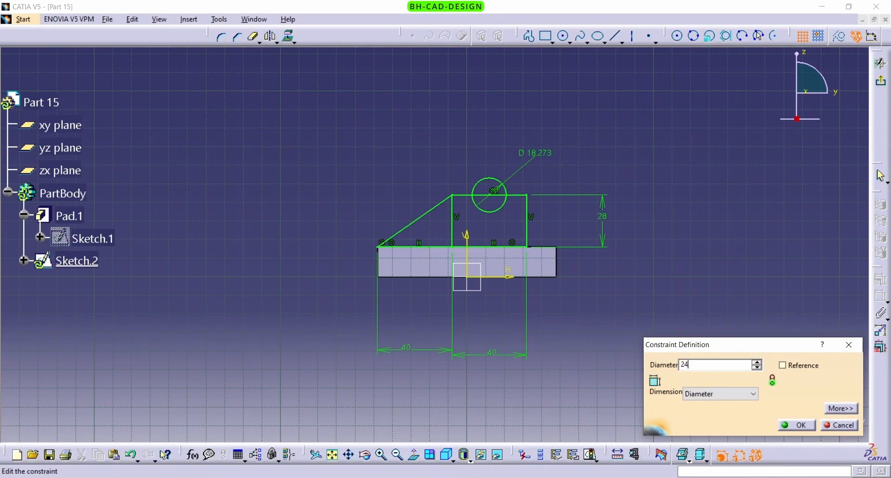
{"action": "key", "text": "Return"}
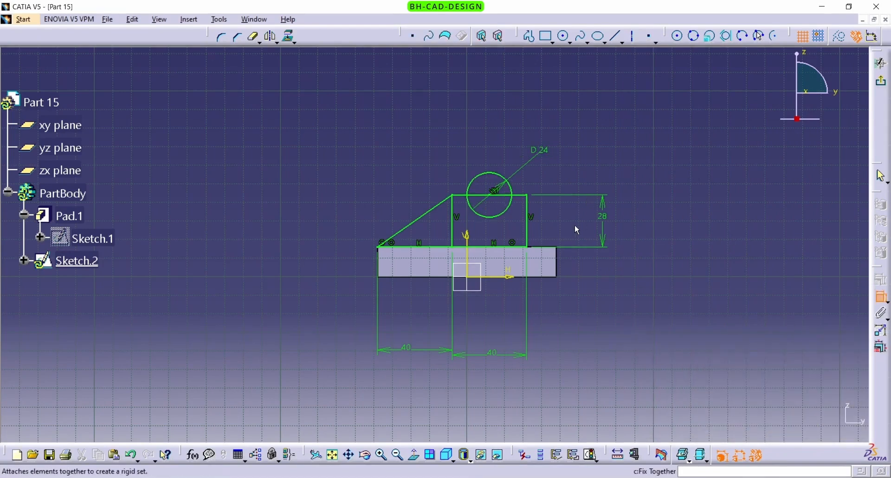
- Quick-trim the circle's upper half and the top-edge segment inside it, leaving a semicircular notch in the rectangle
{"action": "middle_click_drag", "start_coordinate": [575, 224], "coordinate": [540, 175], "text": "ctrl"}
{"action": "left_click", "coordinate": [258, 43]}
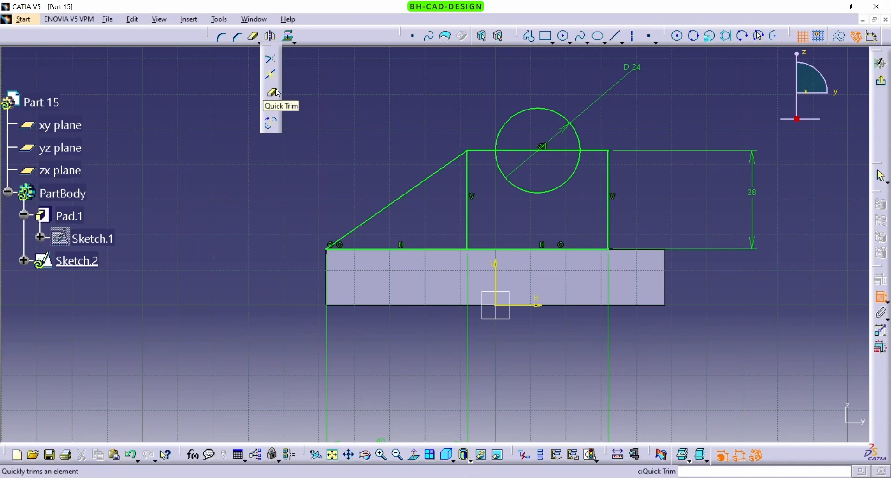
{"action": "double_click", "coordinate": [258, 41]}
{"action": "left_click", "coordinate": [525, 111]}
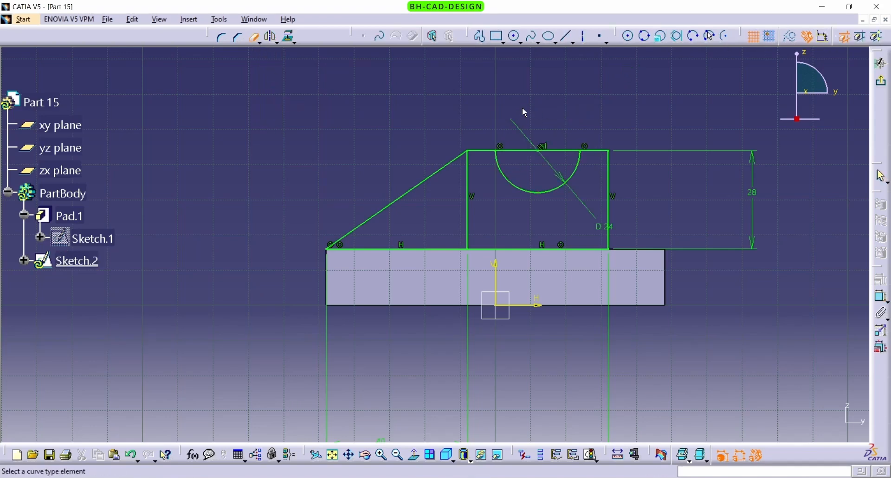
{"action": "left_click", "coordinate": [527, 151]}
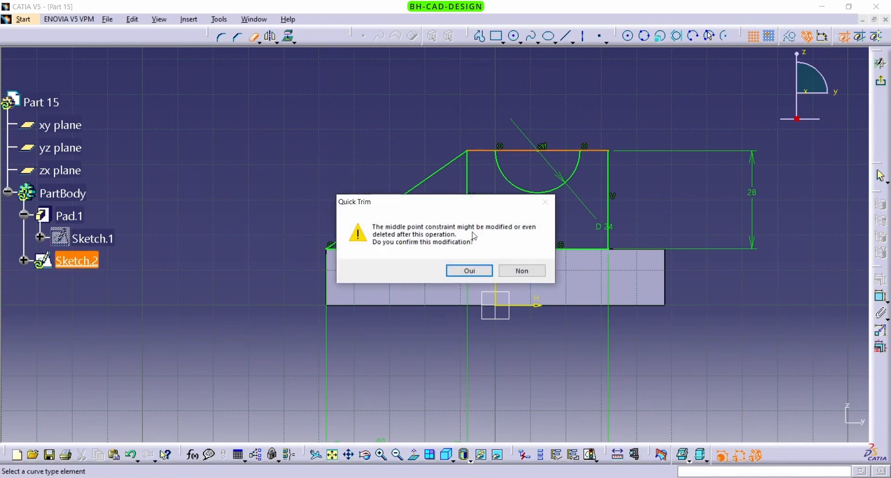
{"action": "left_click", "coordinate": [469, 270]}
{"action": "middle_click_drag", "start_coordinate": [491, 129], "coordinate": [457, 143]}
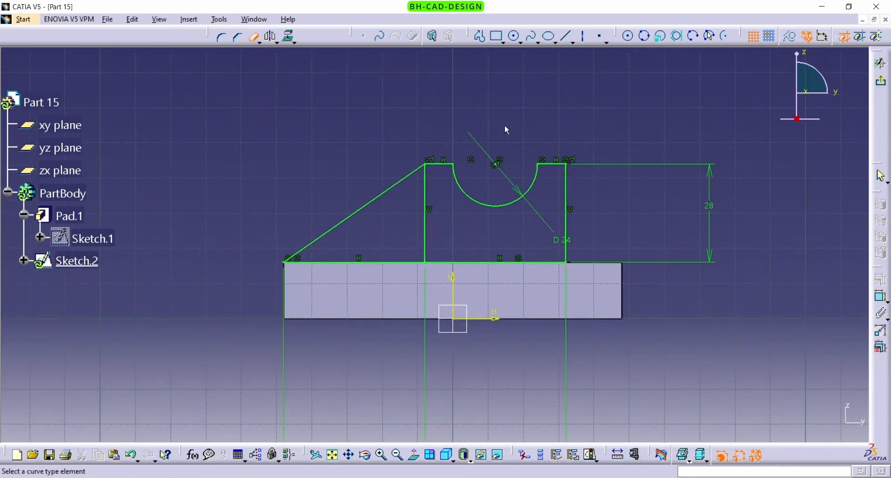
{"action": "middle_click_drag", "start_coordinate": [507, 126], "coordinate": [495, 183]}
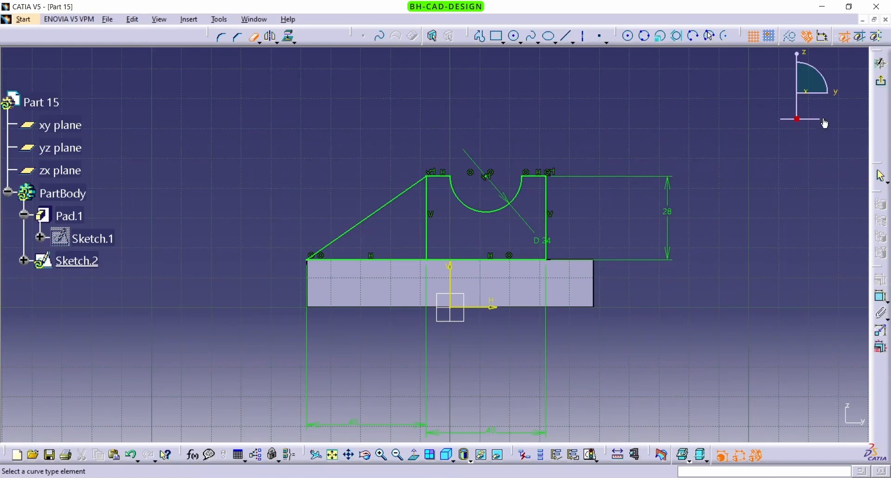
- Exit the sketch and start a Multi-Pad, giving the triangular domain a 12 mm length and reversing the extrusion direction
{"action": "left_click", "coordinate": [882, 84]}
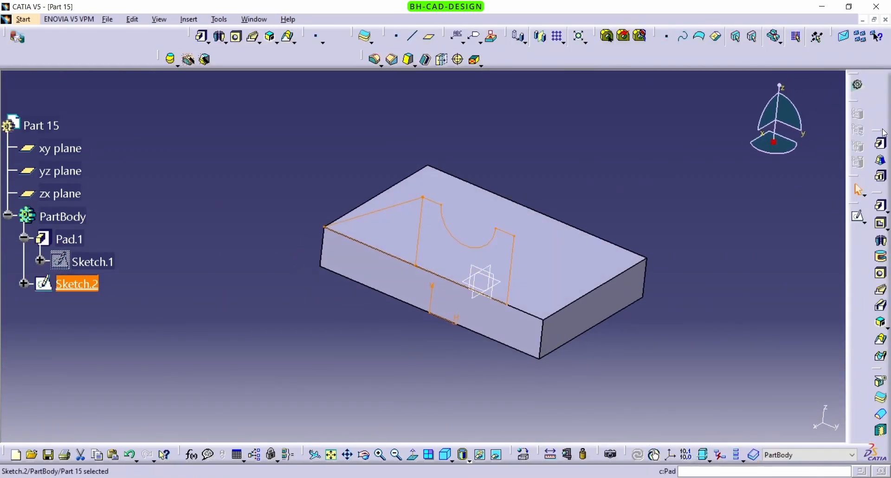
{"action": "left_click", "coordinate": [882, 177]}
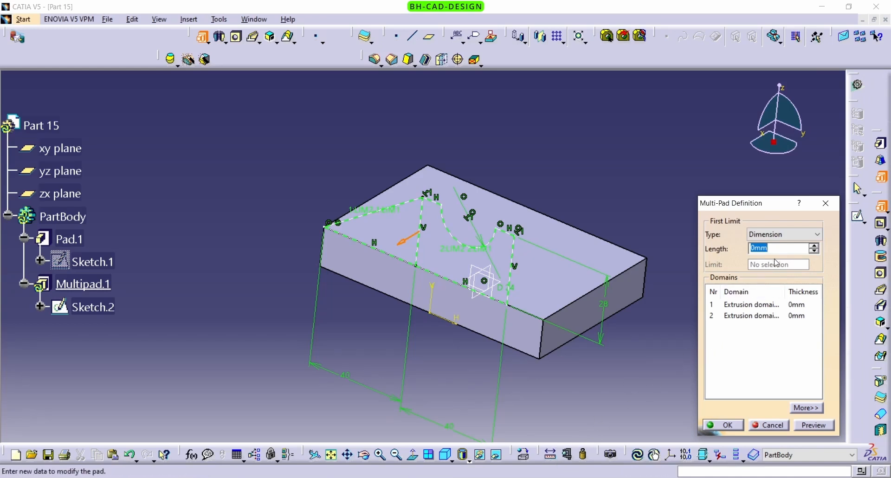
{"action": "left_click", "coordinate": [807, 408]}
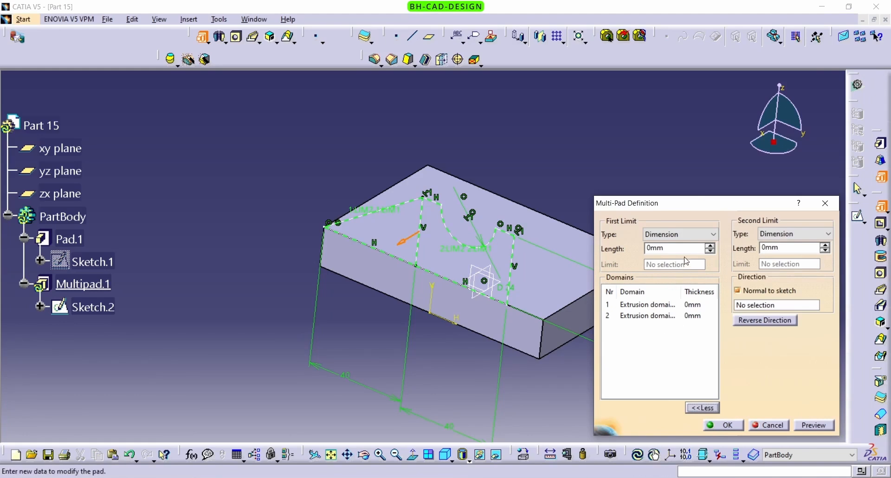
{"action": "left_click", "coordinate": [634, 305]}
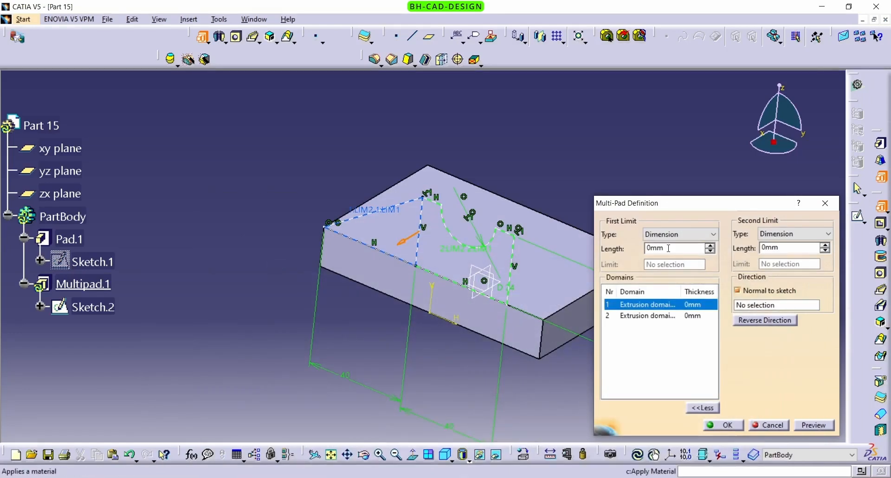
{"action": "double_click", "coordinate": [652, 249]}
{"action": "type", "text": "12"}
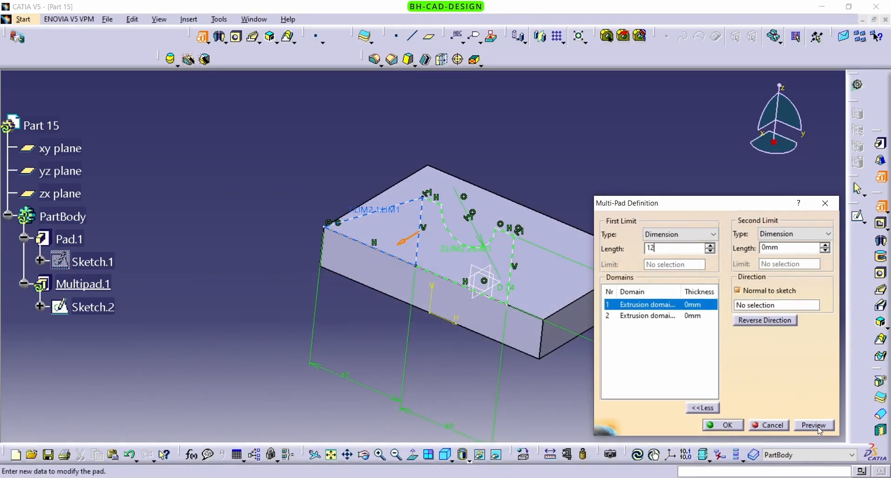
{"action": "left_click", "coordinate": [819, 429]}
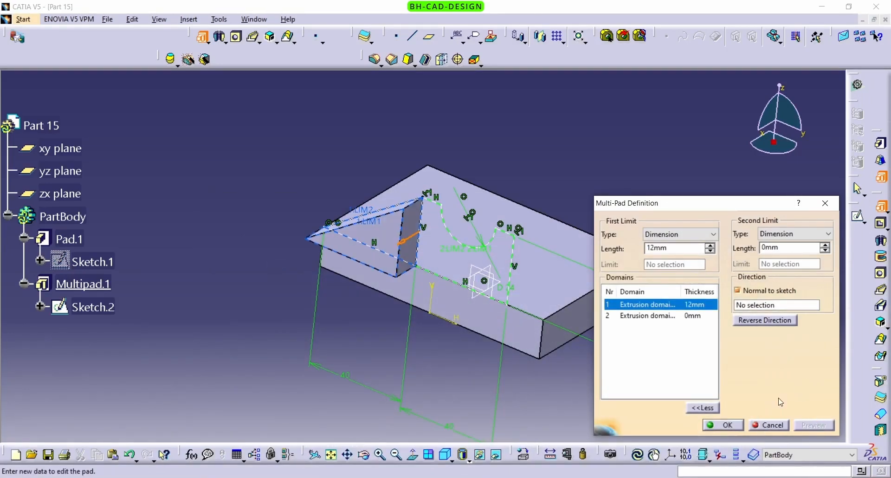
{"action": "left_click", "coordinate": [768, 321]}
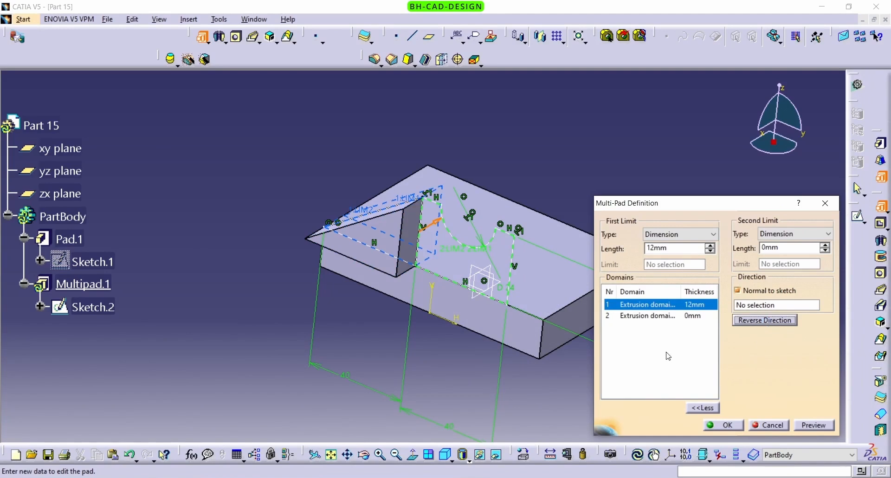
- Set the notched rectangular domain's length to 42 mm, create the multi-pad and inspect the solid from the other side
{"action": "left_click", "coordinate": [651, 317]}
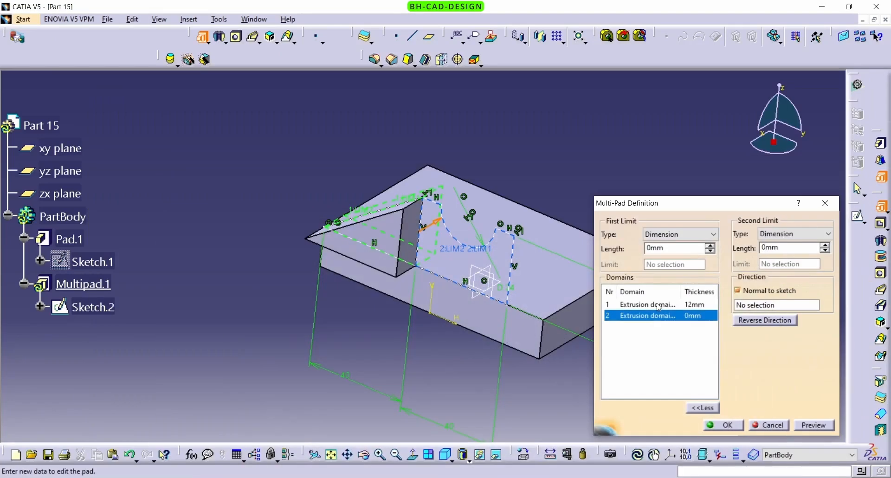
{"action": "left_click_drag", "start_coordinate": [671, 248], "coordinate": [602, 247]}
{"action": "type", "text": "42"}
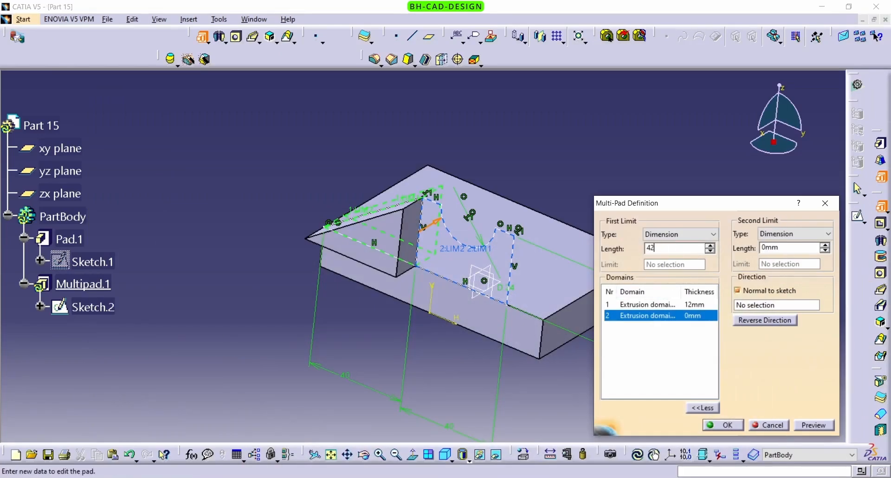
{"action": "left_click", "coordinate": [831, 425]}
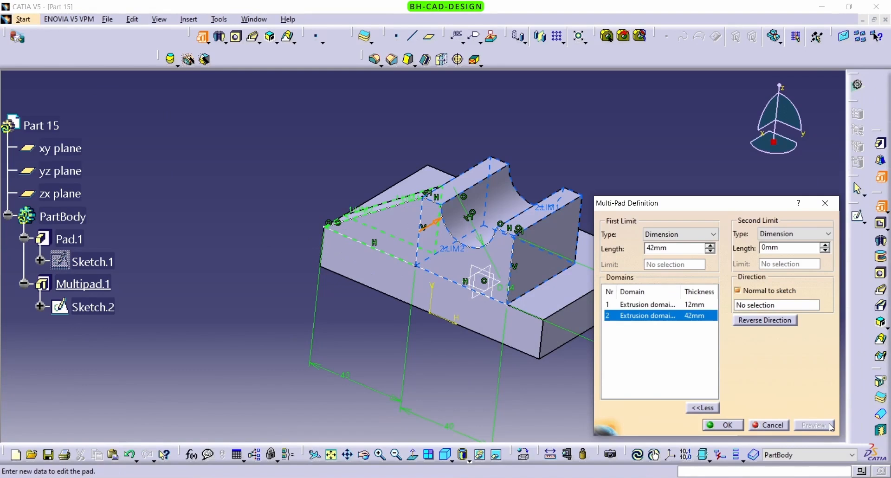
{"action": "left_click", "coordinate": [728, 426]}
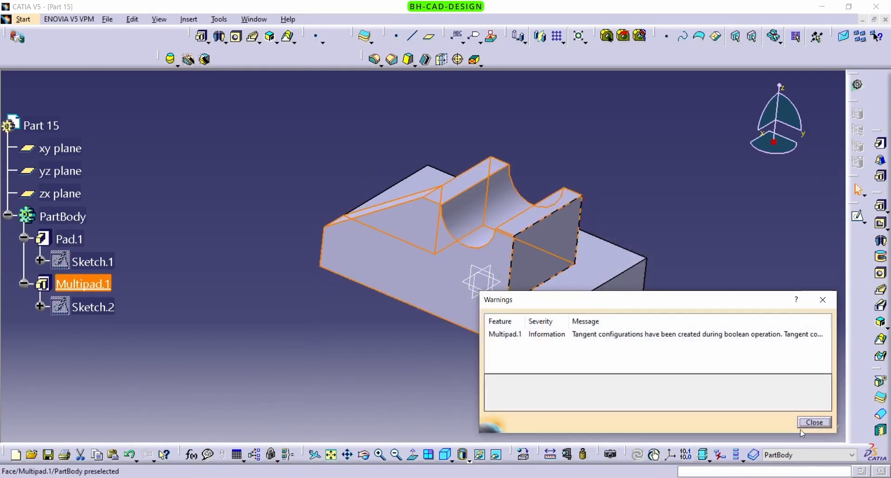
{"action": "left_click", "coordinate": [814, 422]}
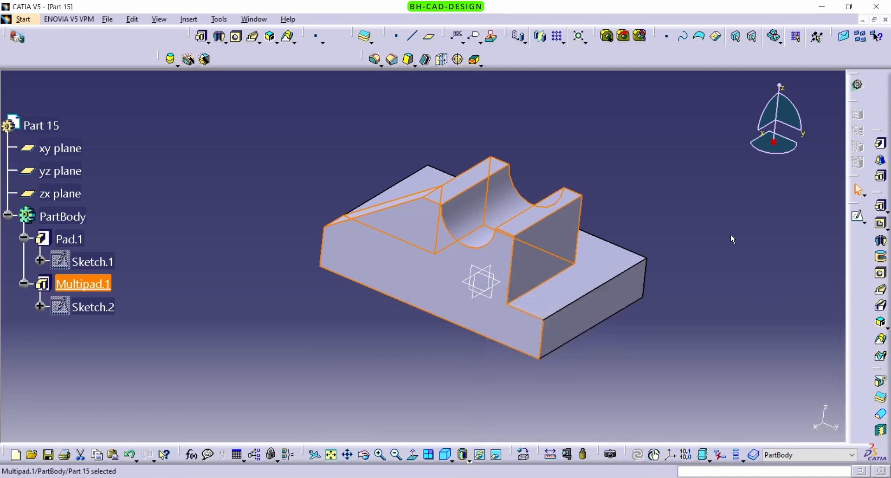
{"action": "left_click", "coordinate": [731, 235]}
{"action": "middle_click_drag", "start_coordinate": [435, 267], "coordinate": [310, 320]}
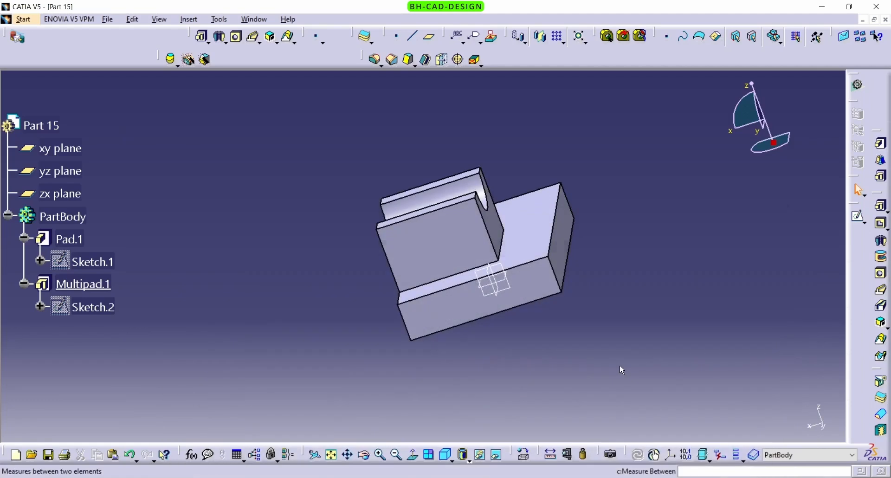
- On the base's end face beside the grooved block, sketch a closed line profile with a tangent quarter arc, about 65 mm wide and 51 mm high
{"action": "left_click", "coordinate": [508, 302]}
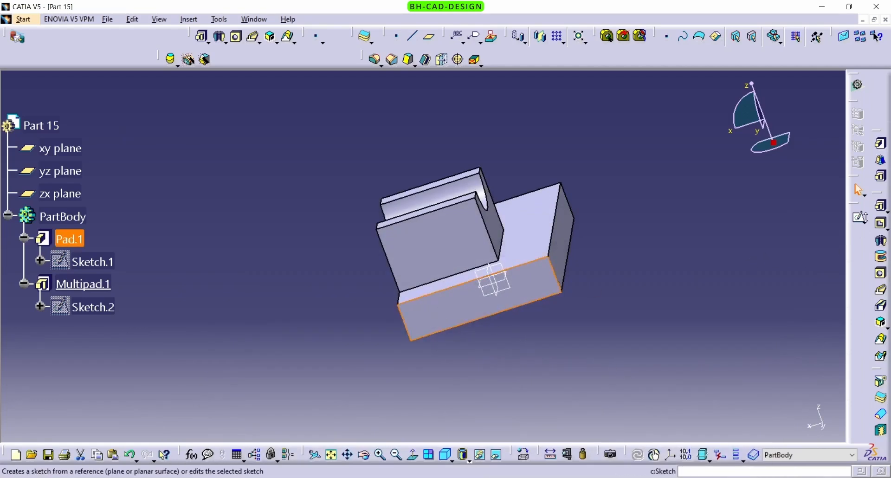
{"action": "left_click", "coordinate": [860, 216]}
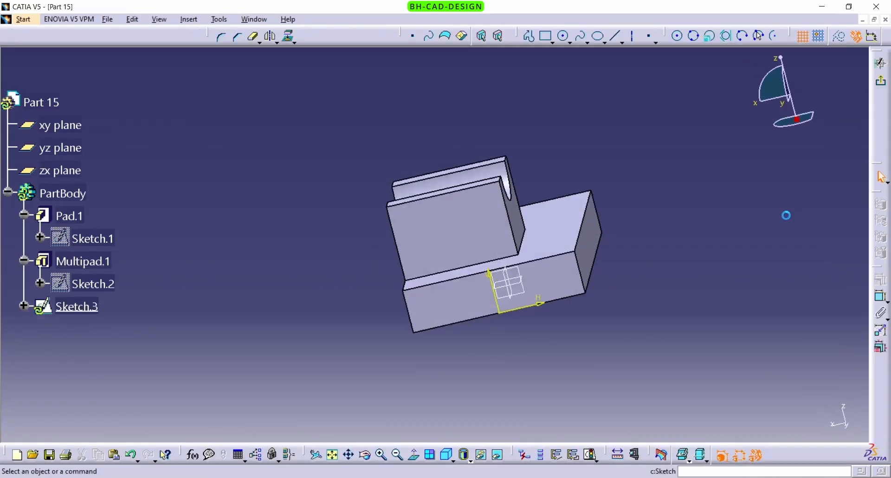
{"action": "left_click", "coordinate": [532, 39]}
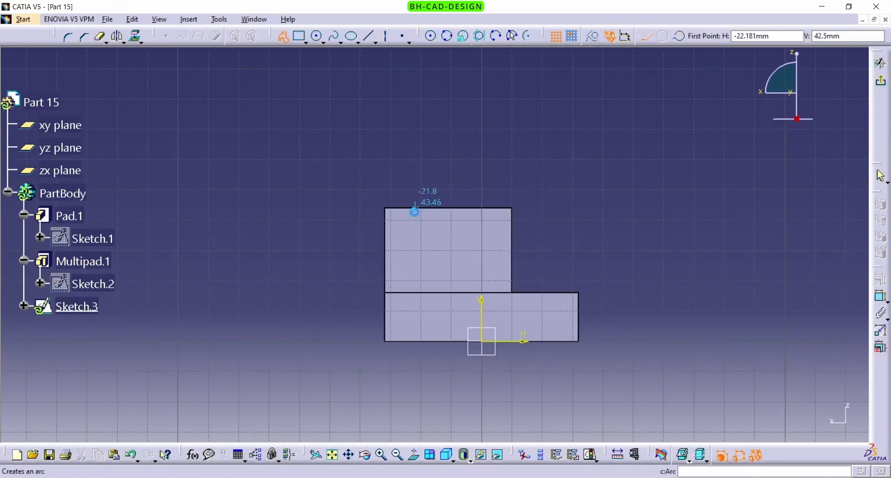
{"action": "left_click", "coordinate": [385, 294]}
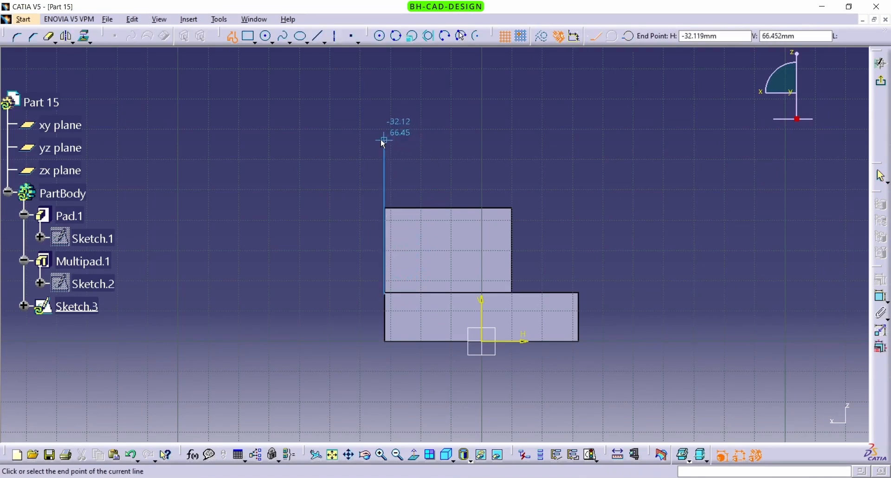
{"action": "left_click", "coordinate": [384, 139]}
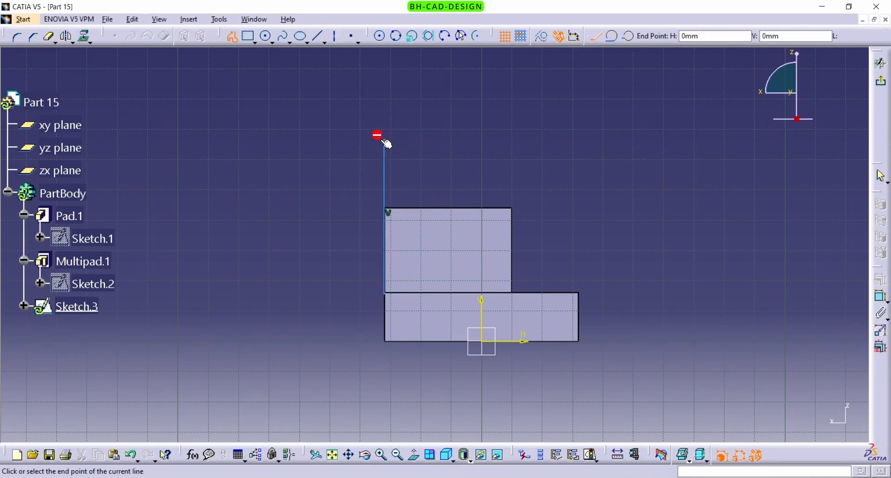
{"action": "left_click", "coordinate": [428, 140]}
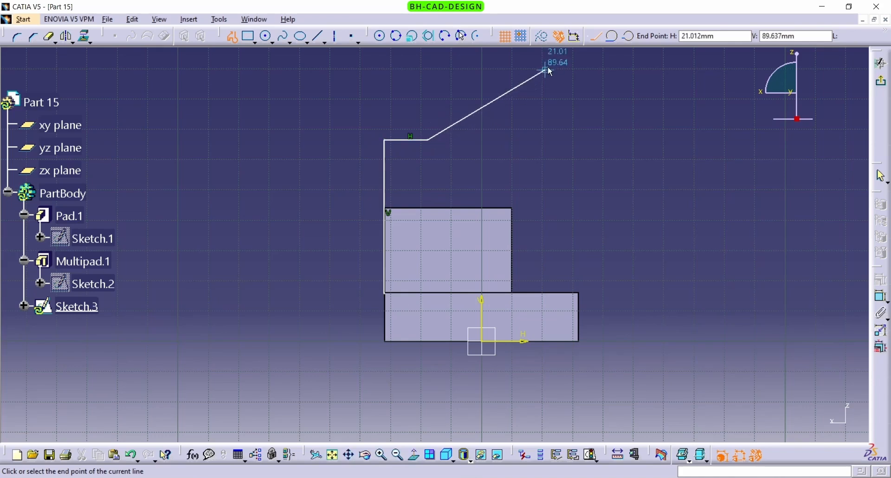
{"action": "left_click", "coordinate": [618, 36]}
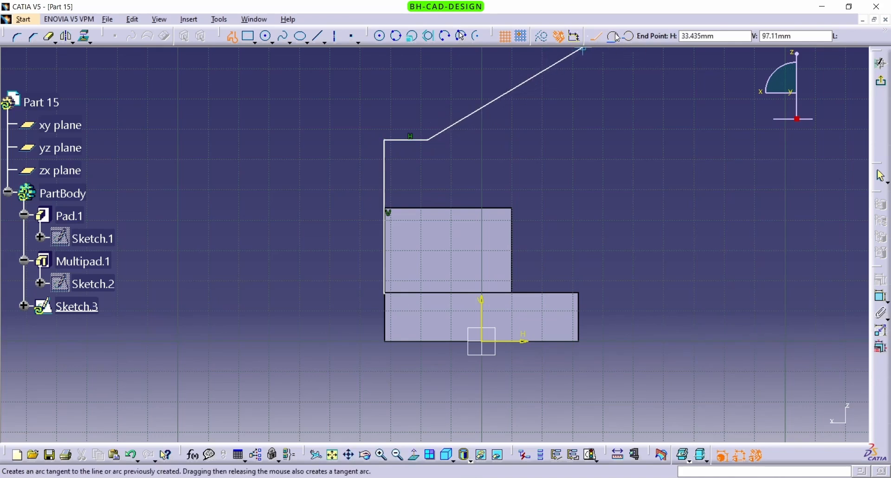
{"action": "left_click", "coordinate": [582, 294]}
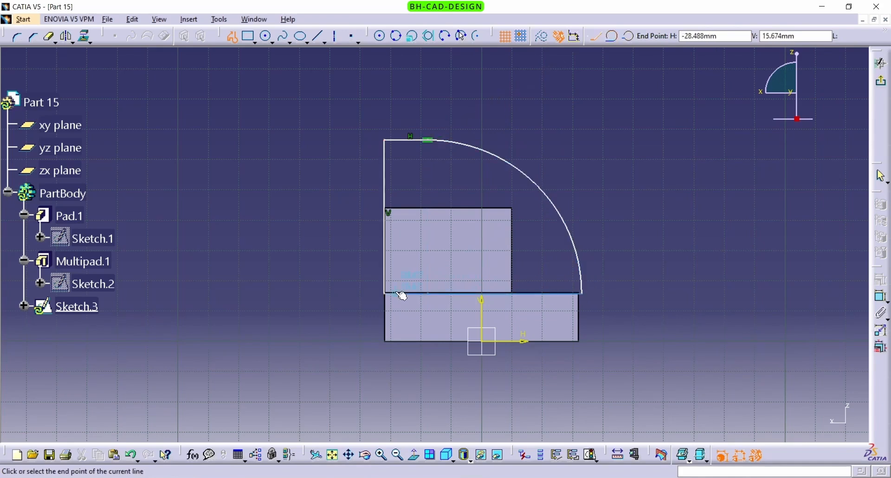
{"action": "left_click", "coordinate": [385, 294]}
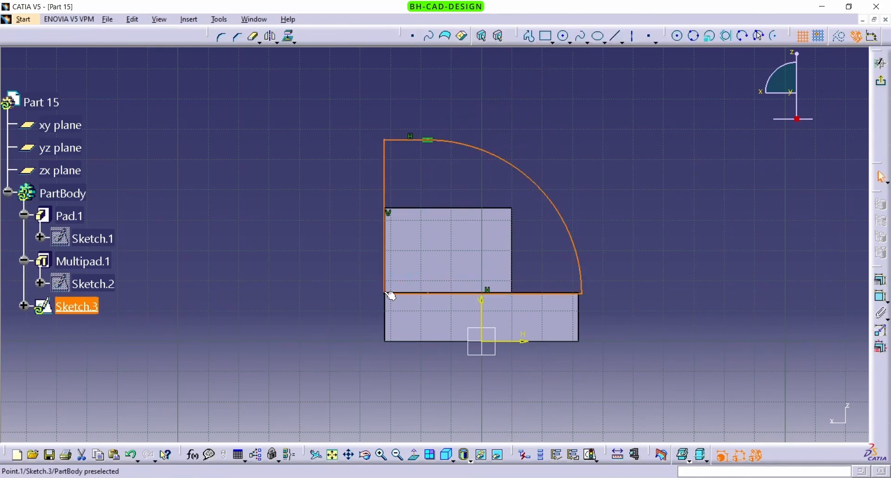
- Pull the profile's lower line off the base and constrain it coincident with the base's top edge
{"action": "middle_click_drag", "start_coordinate": [438, 344], "coordinate": [441, 301], "text": "ctrl"}
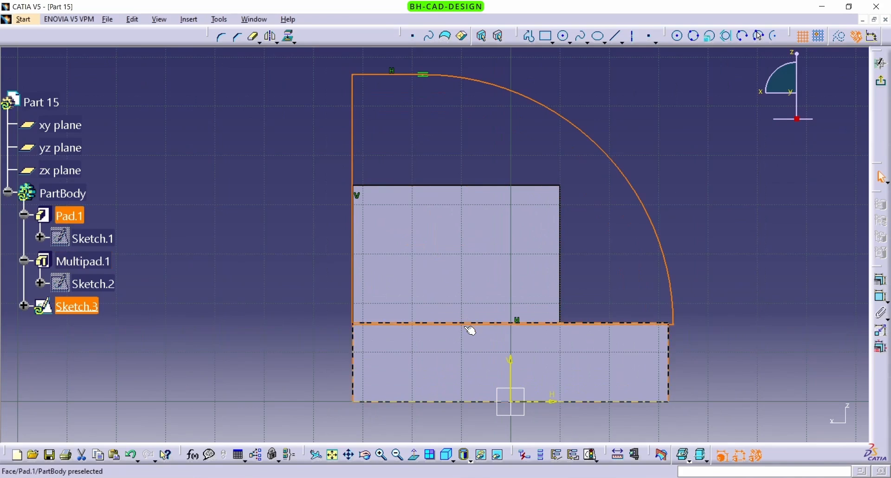
{"action": "mouse_move", "coordinate": [488, 324]}
{"action": "left_mouse_down"}
{"action": "mouse_move", "coordinate": [513, 313]}
{"action": "mouse_move", "coordinate": [519, 295]}
{"action": "left_mouse_up"}
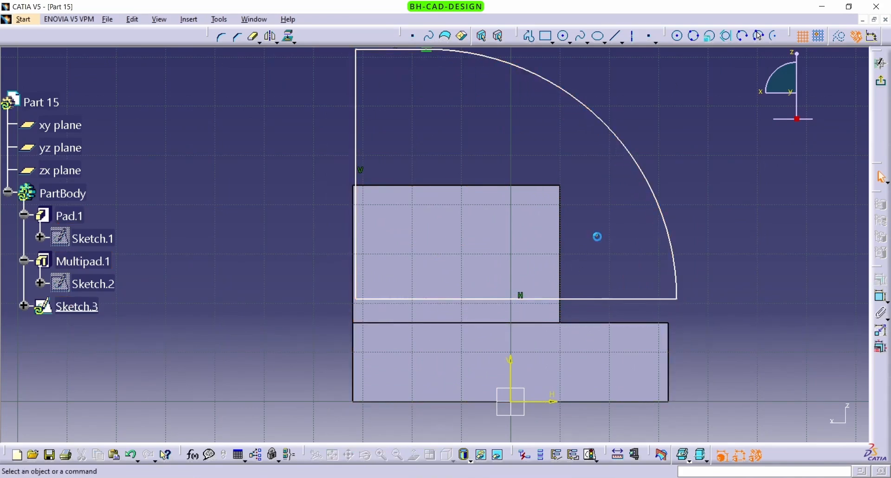
{"action": "left_click", "coordinate": [589, 300]}
{"action": "left_click", "coordinate": [588, 324], "text": "ctrl"}
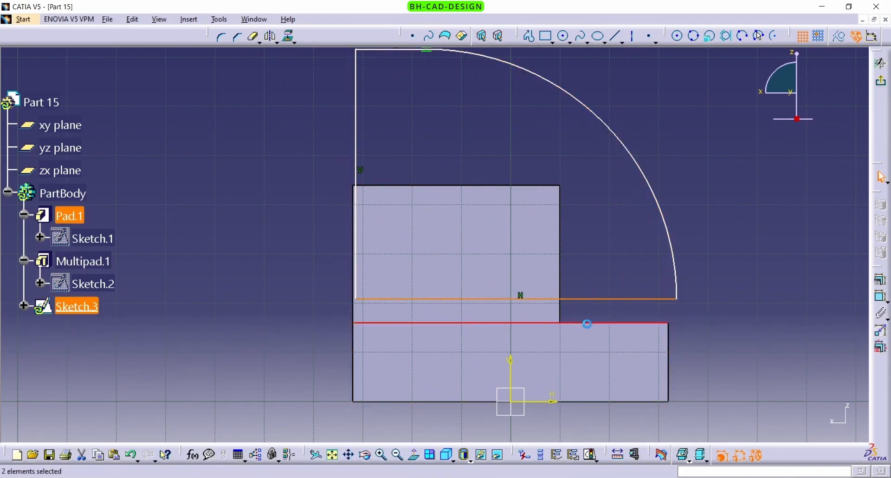
{"action": "left_click", "coordinate": [881, 296]}
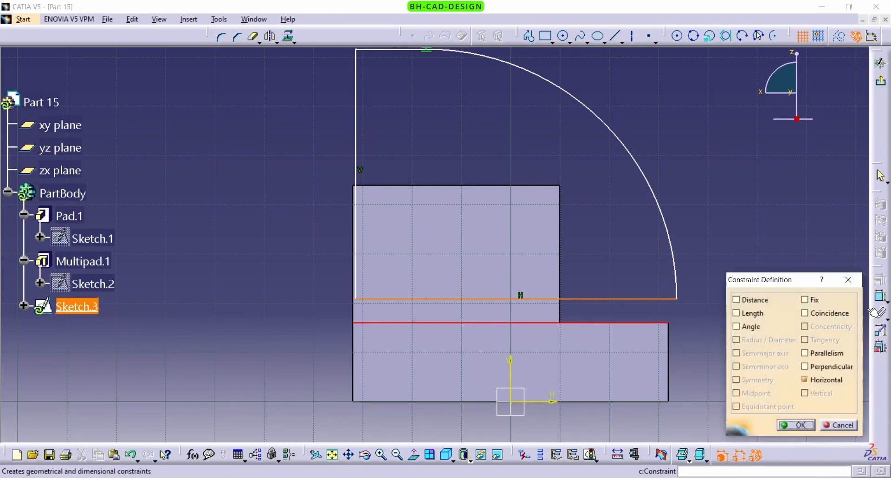
{"action": "left_click", "coordinate": [822, 313]}
{"action": "left_click", "coordinate": [797, 426]}
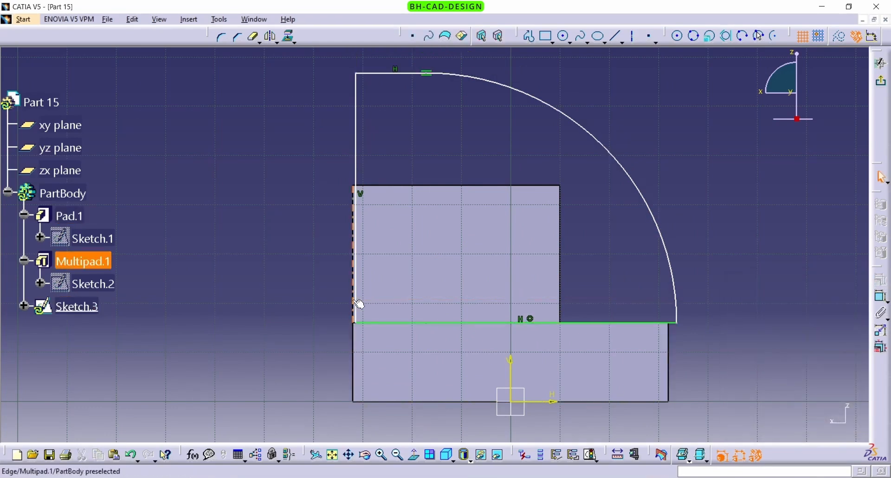
- Constrain the profile's vertical line coincident with the outer vertical edge of the grooved block
{"action": "mouse_move", "coordinate": [361, 283]}
{"action": "middle_mouse_down", "text": "ctrl"}
{"action": "mouse_move", "coordinate": [350, 201]}
{"action": "mouse_move", "coordinate": [245, 301]}
{"action": "middle_mouse_up", "text": "ctrl"}
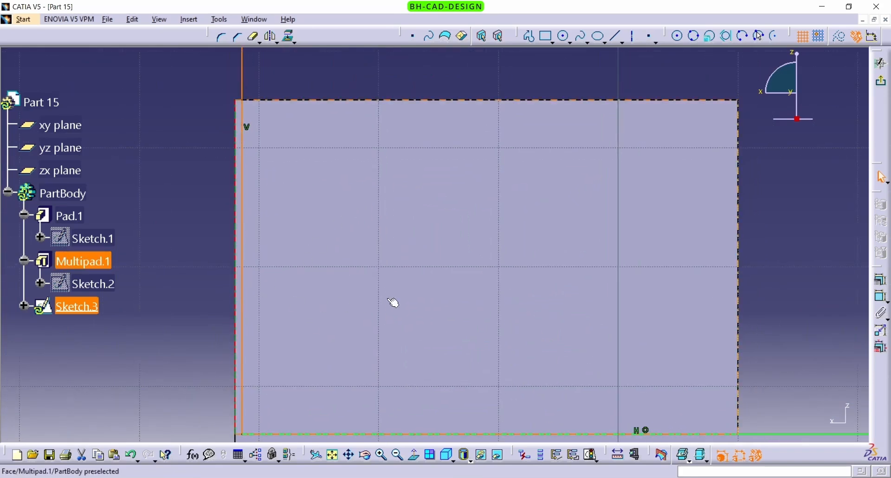
{"action": "mouse_move", "coordinate": [394, 302]}
{"action": "middle_mouse_down", "text": "ctrl"}
{"action": "mouse_move", "coordinate": [435, 302]}
{"action": "mouse_move", "coordinate": [434, 320]}
{"action": "middle_mouse_up", "text": "ctrl"}
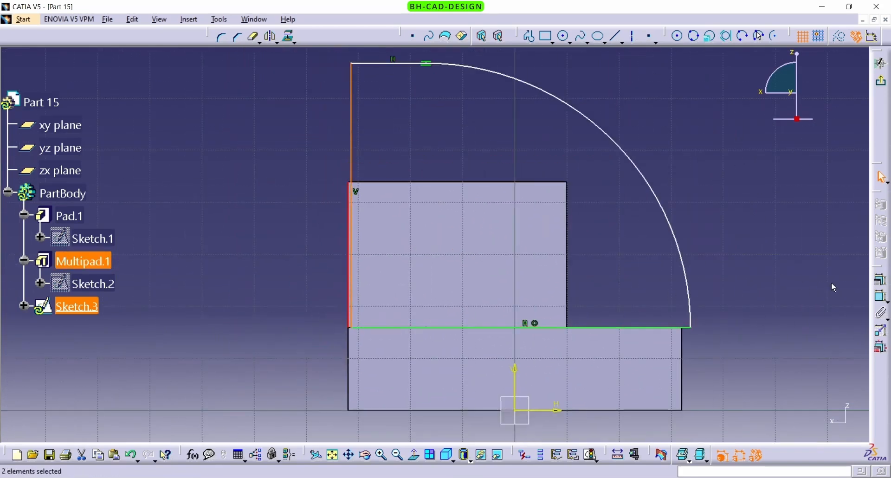
{"action": "left_click", "coordinate": [881, 280]}
{"action": "left_click", "coordinate": [805, 314]}
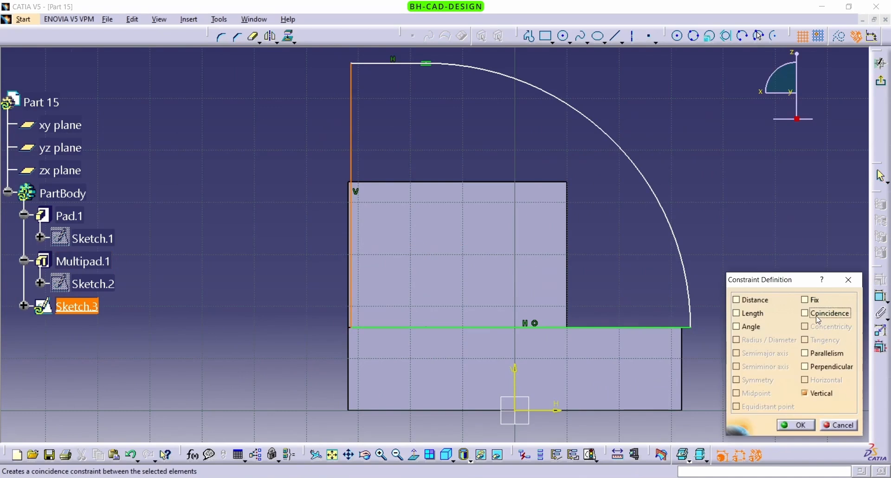
{"action": "left_click", "coordinate": [797, 425]}
- Make the arc's lower endpoint coincident with the base's vertical side edge
{"action": "middle_click_drag", "start_coordinate": [708, 312], "coordinate": [695, 301], "text": "ctrl"}
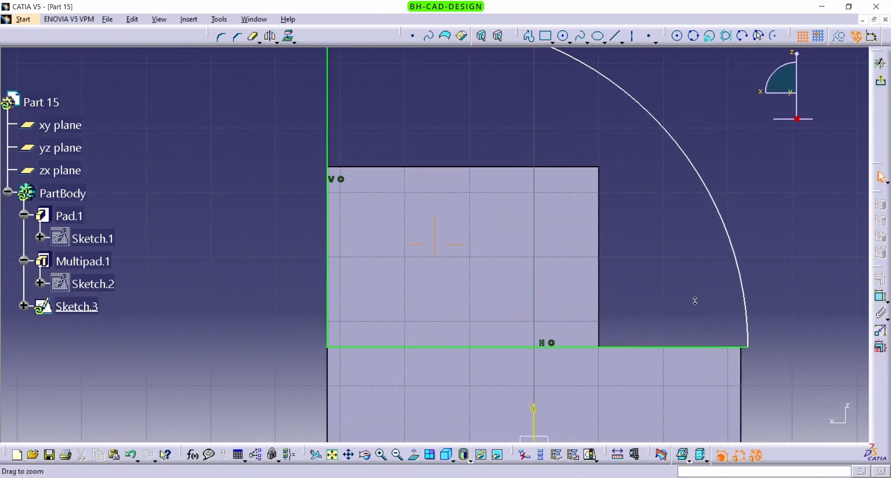
{"action": "left_click", "coordinate": [748, 347]}
{"action": "left_click", "coordinate": [741, 374], "text": "ctrl"}
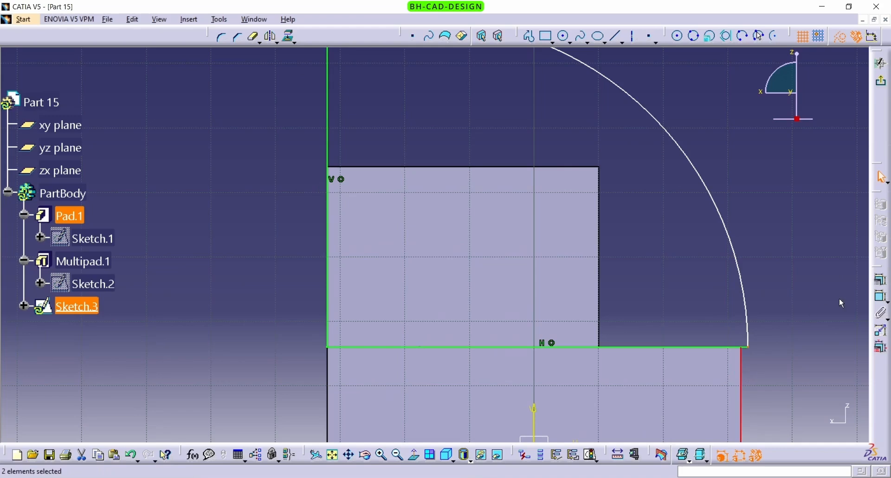
{"action": "left_click", "coordinate": [880, 279]}
{"action": "left_click", "coordinate": [805, 313]}
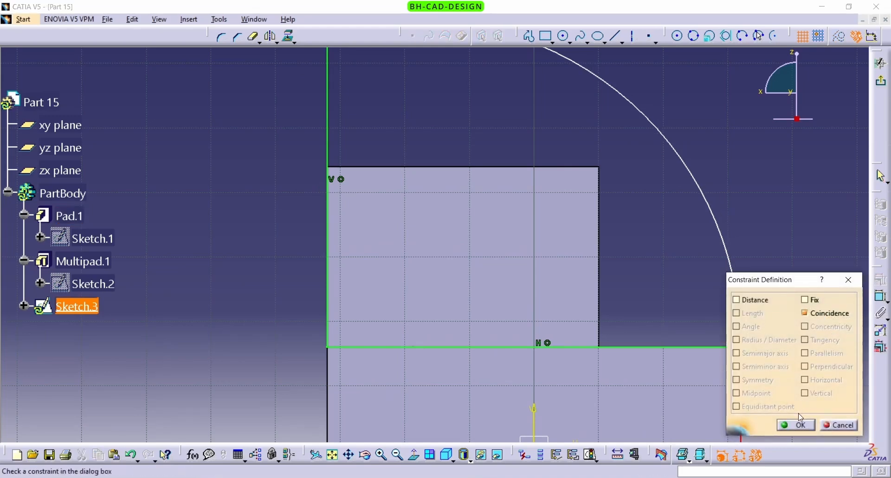
{"action": "left_click", "coordinate": [797, 425]}
{"action": "middle_click_drag", "start_coordinate": [765, 260], "coordinate": [772, 274], "text": "ctrl"}
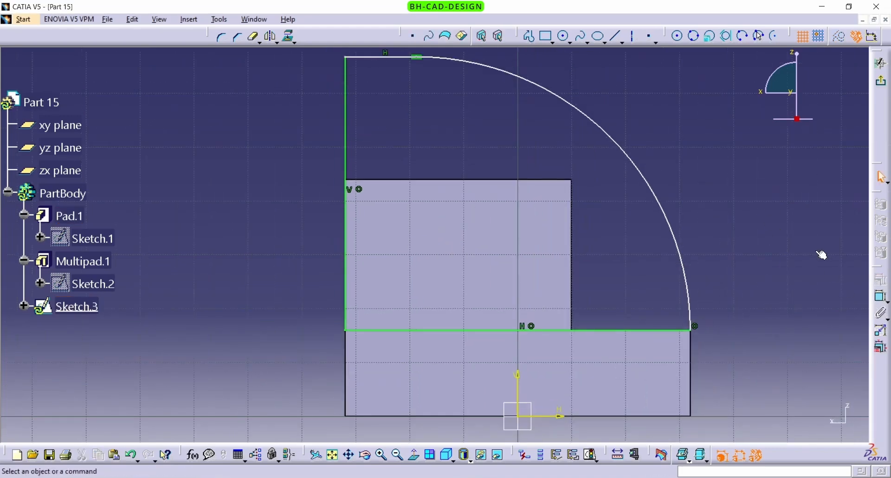
- Constrain the profile arc's radius to 48 mm
{"action": "left_click", "coordinate": [880, 299]}
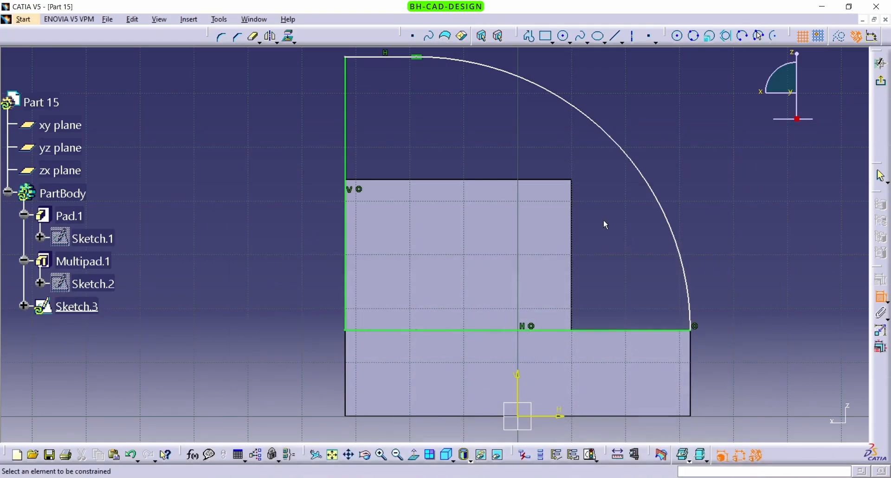
{"action": "left_click", "coordinate": [637, 167]}
{"action": "left_click", "coordinate": [690, 121]}
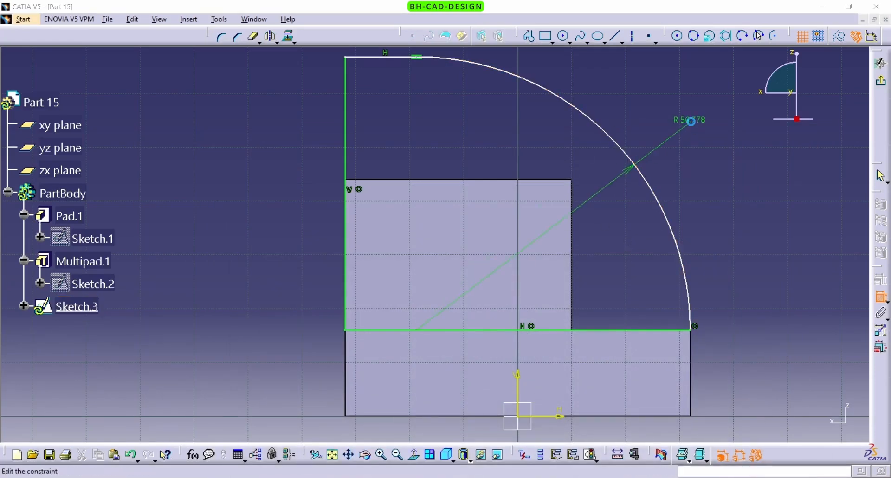
{"action": "double_click", "coordinate": [691, 122]}
{"action": "type", "text": "35"}
{"action": "key", "text": "Return"}
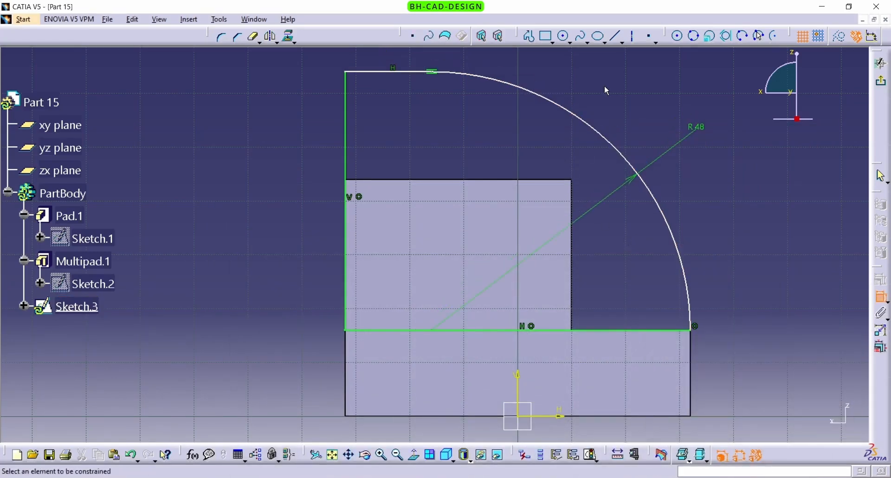
- Dimension the profile's top line 64 mm above the base's bottom edge and check the profile against the reference drawing
{"action": "left_click", "coordinate": [411, 72]}
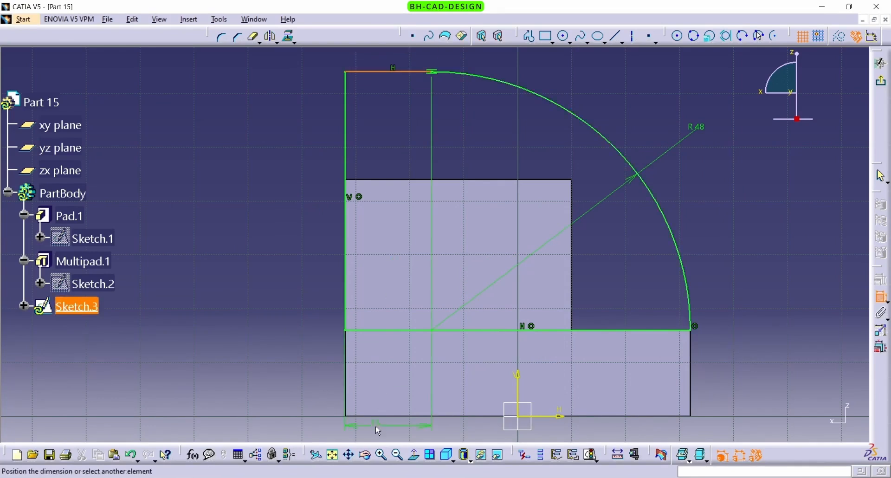
{"action": "left_click", "coordinate": [386, 416]}
{"action": "left_click", "coordinate": [266, 320]}
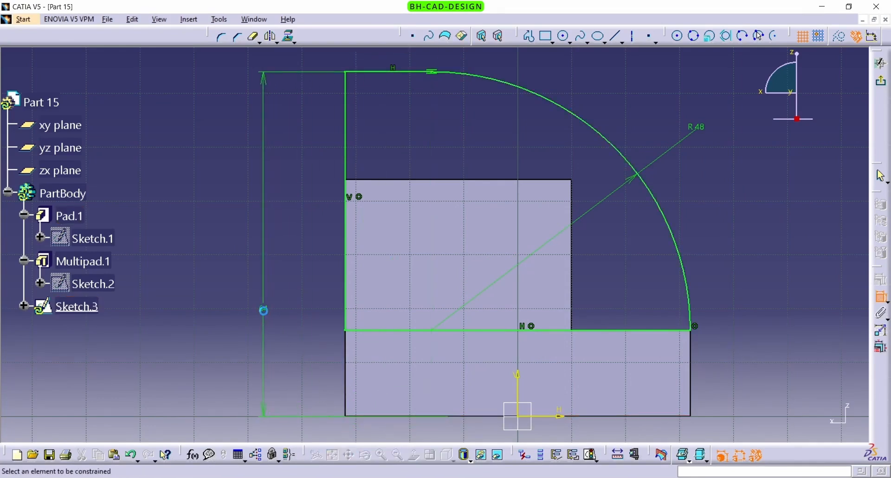
{"action": "double_click", "coordinate": [265, 310]}
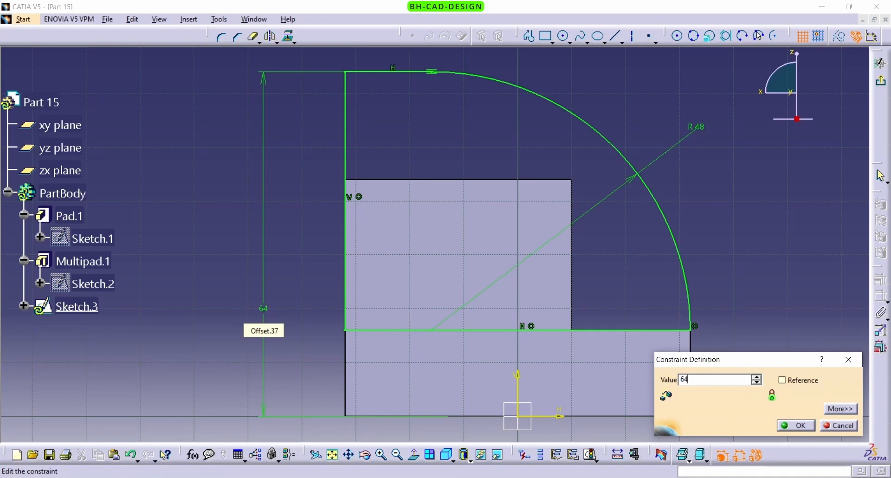
{"action": "key", "text": "Return"}
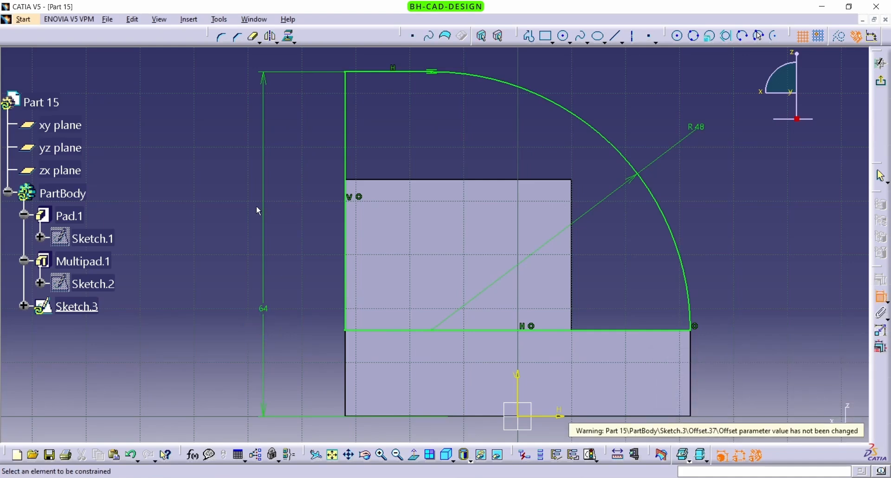
{"action": "middle_click_drag", "start_coordinate": [631, 112], "coordinate": [630, 173], "text": "ctrl"}
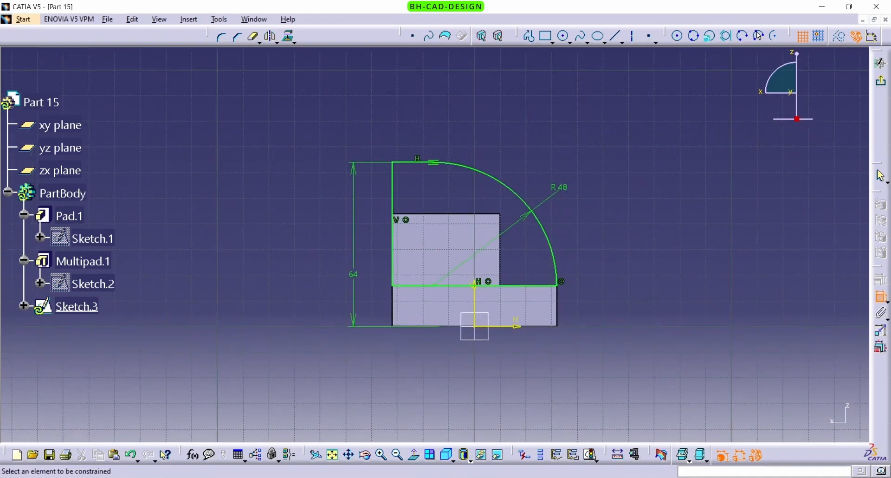
{"action": "key", "text": "alt+Tab"}
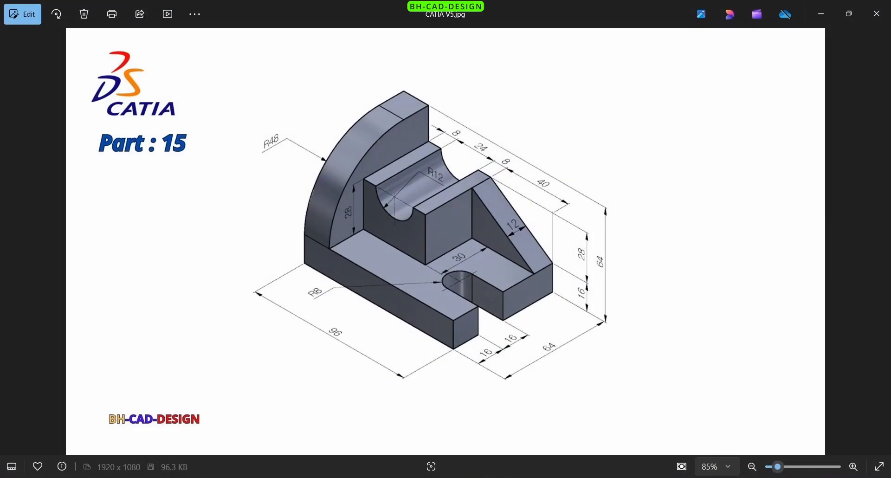
{"action": "key", "text": "alt+Tab"}
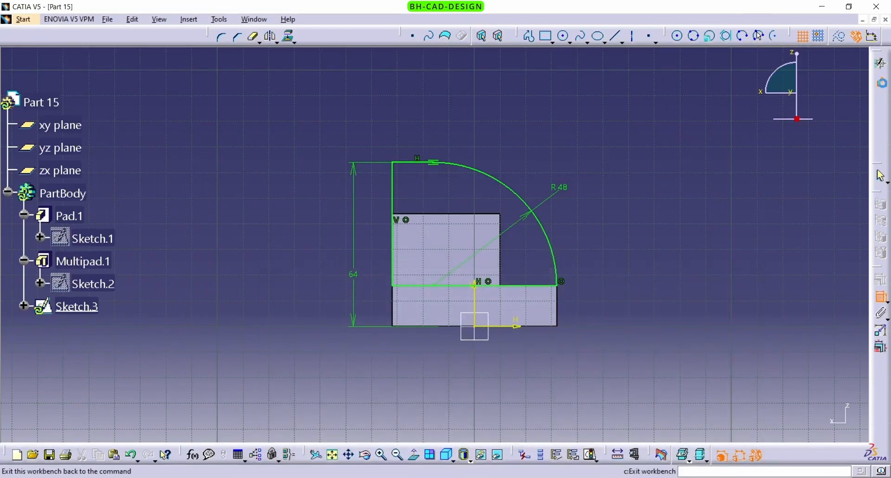
- Pad the R48 end plate profile 16 mm with the direction reversed so it extends over the base, checking the thickness against the reference drawing
{"action": "left_click", "coordinate": [873, 36]}
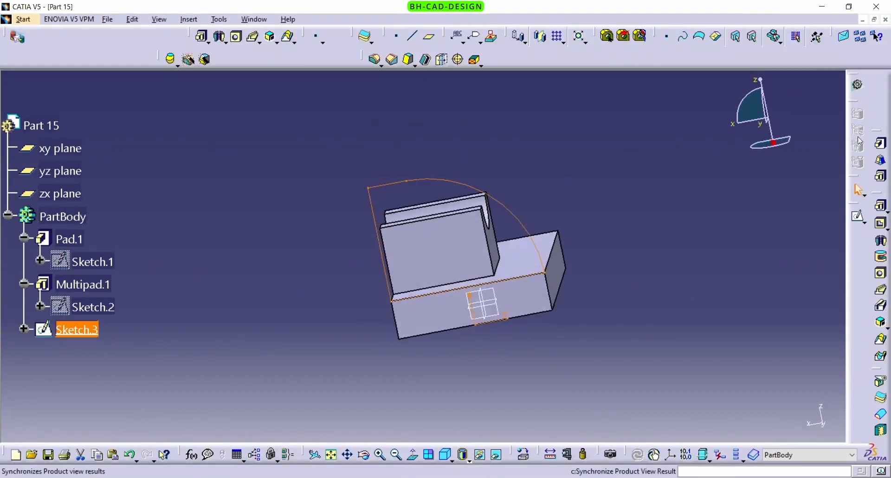
{"action": "left_click", "coordinate": [882, 144]}
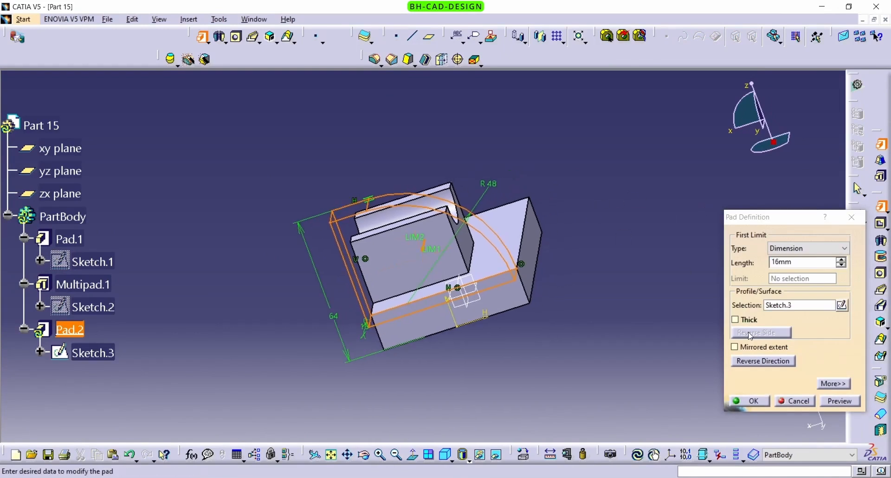
{"action": "left_click", "coordinate": [773, 363]}
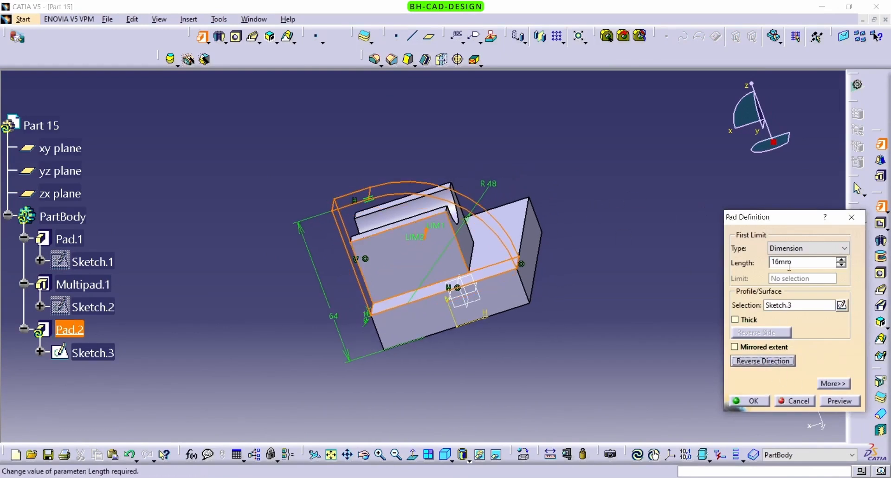
{"action": "key", "text": "alt+Tab"}
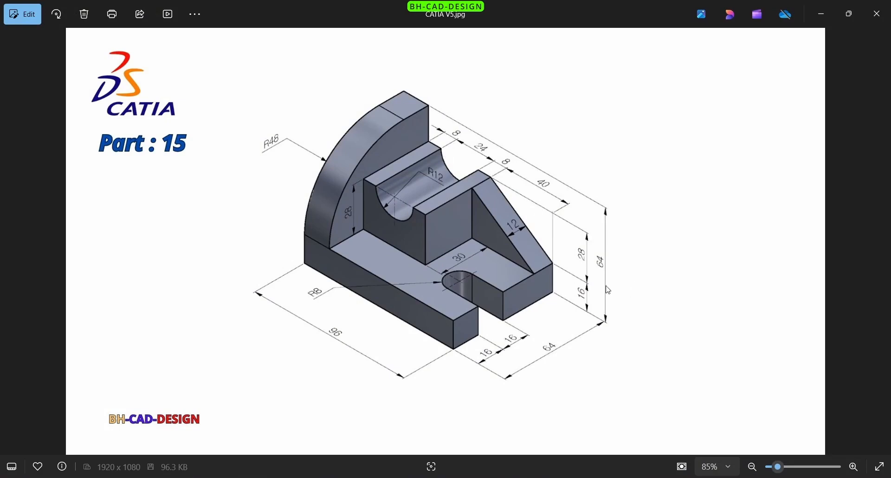
{"action": "key", "text": "alt+Tab"}
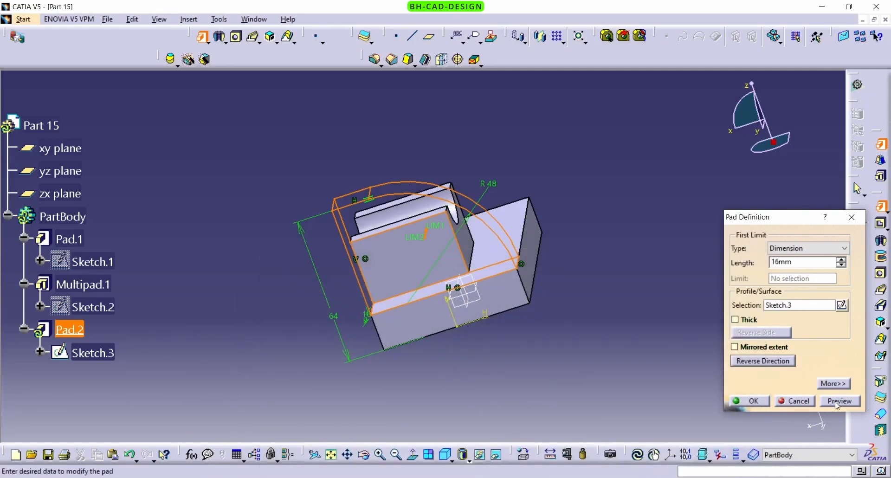
{"action": "left_click", "coordinate": [750, 401]}
- Start a new sketch on the base's top face in front of the grooved block
{"action": "middle_click_drag", "start_coordinate": [537, 258], "coordinate": [284, 353]}
{"action": "middle_click_drag", "start_coordinate": [662, 195], "coordinate": [565, 255]}
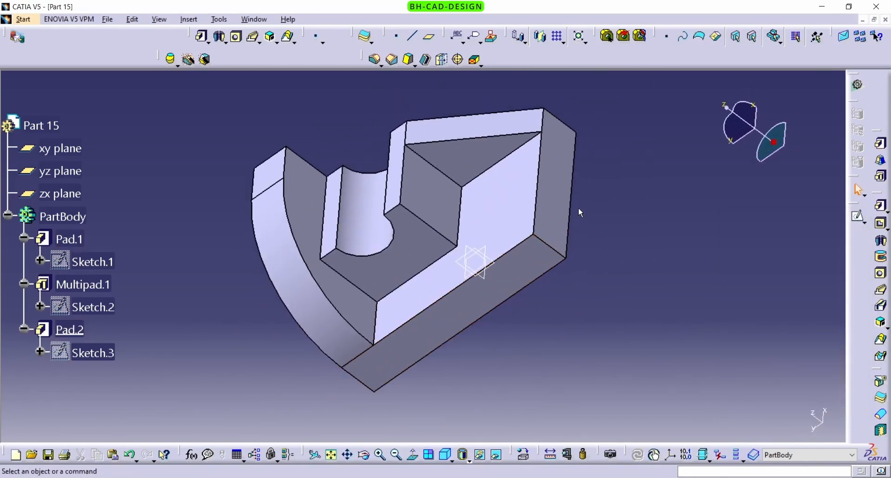
{"action": "middle_click_drag", "start_coordinate": [578, 207], "coordinate": [580, 250]}
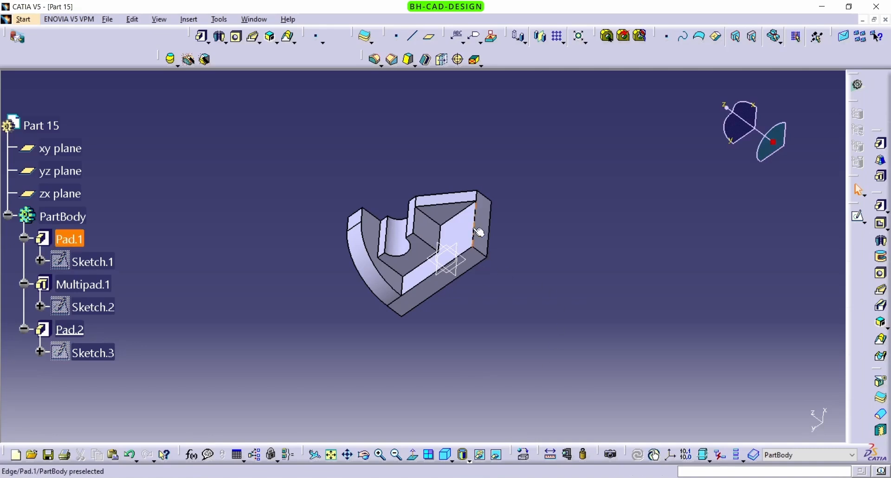
{"action": "left_click", "coordinate": [479, 235]}
{"action": "left_click", "coordinate": [858, 216]}
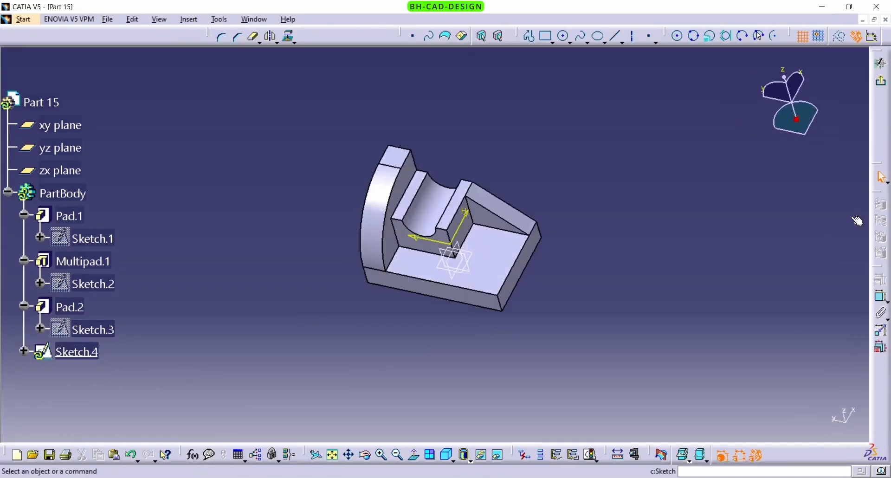
{"action": "middle_click_drag", "start_coordinate": [442, 290], "coordinate": [439, 268]}
{"action": "middle_click_drag", "start_coordinate": [459, 325], "coordinate": [480, 195]}
- Sketch a closed round-ended slot profile from the base's free end edge, with about 19 mm sides and an arc radius of about 6.4 mm
{"action": "left_click", "coordinate": [532, 36]}
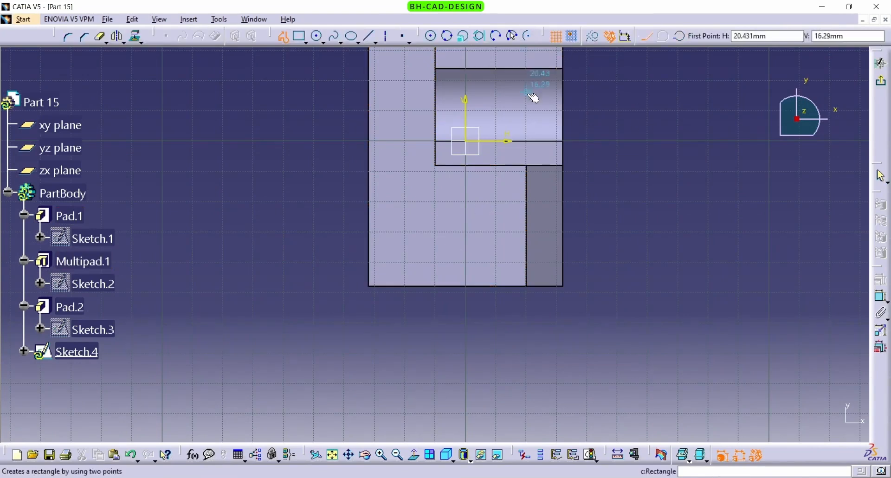
{"action": "left_click", "coordinate": [414, 285]}
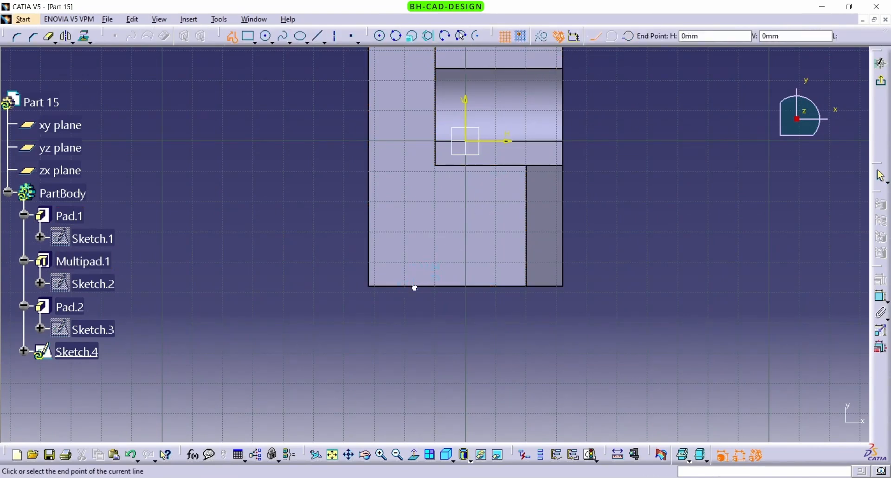
{"action": "left_click", "coordinate": [417, 228]}
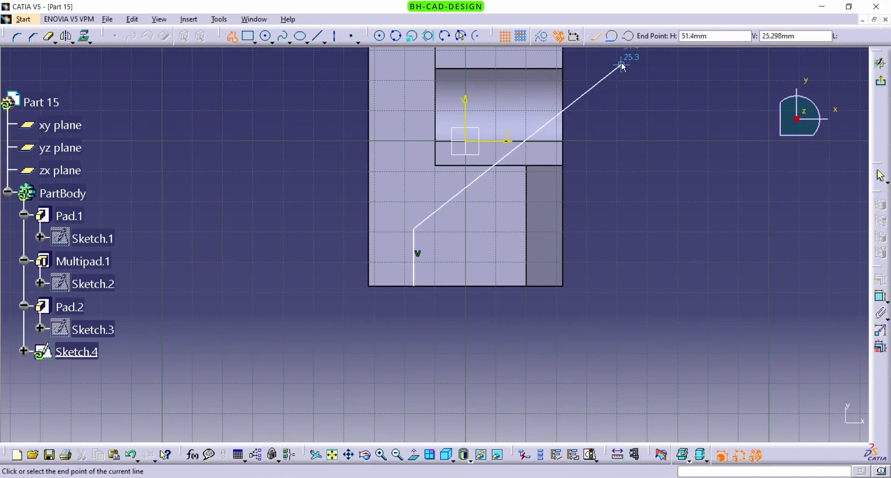
{"action": "left_click", "coordinate": [613, 36]}
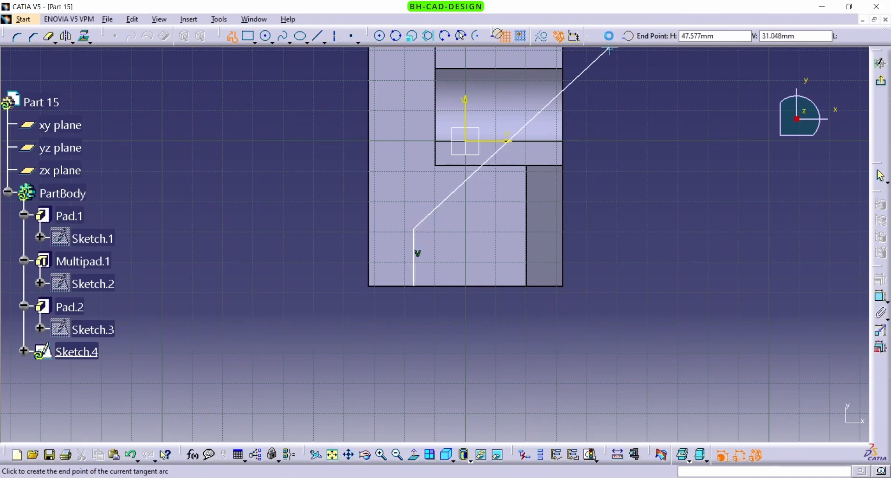
{"action": "left_click", "coordinate": [454, 228]}
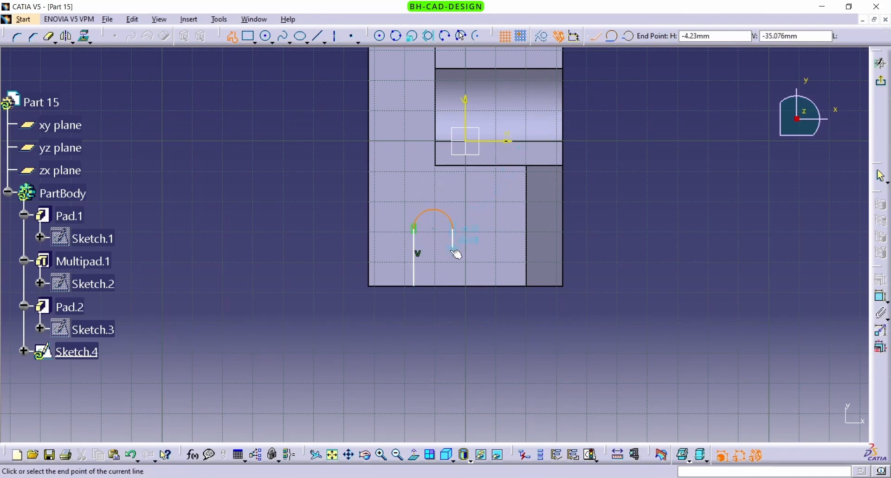
{"action": "left_click", "coordinate": [454, 285]}
{"action": "left_click", "coordinate": [414, 286]}
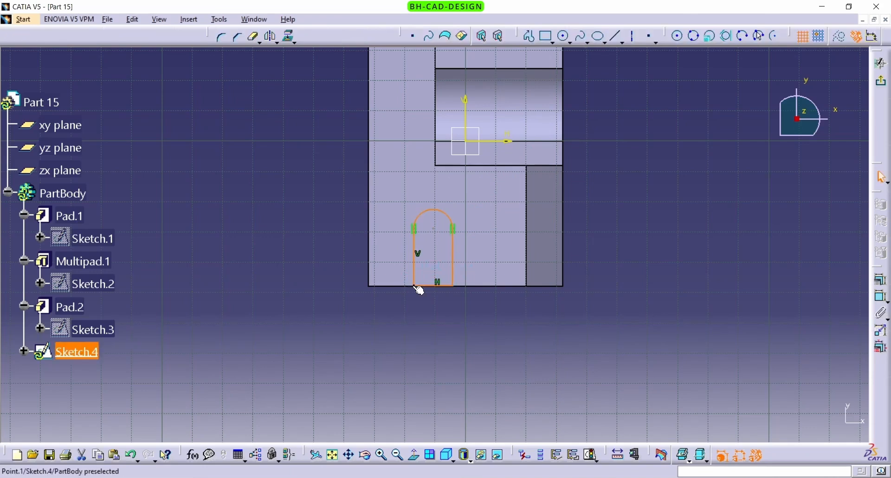
- Check the slot size in the reference drawing and constrain the slot arc's radius to 8 mm
{"action": "left_click", "coordinate": [881, 298]}
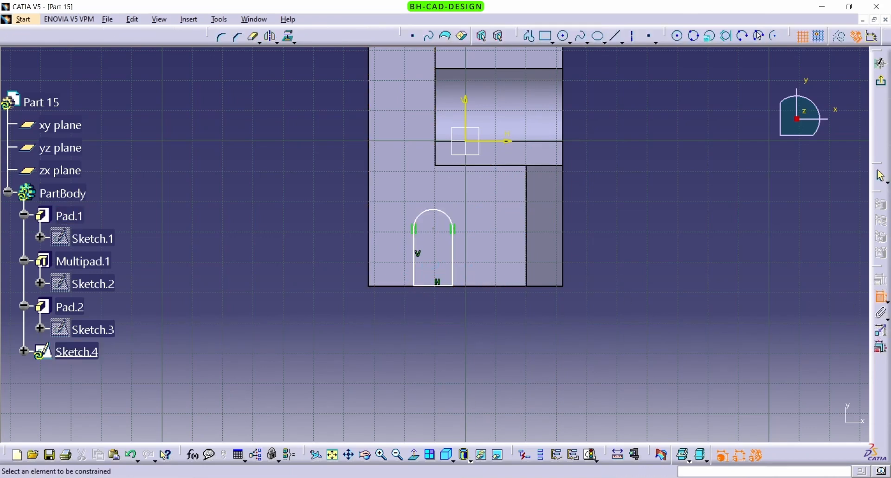
{"action": "key", "text": "alt+Tab"}
{"action": "key", "text": "alt+Tab"}
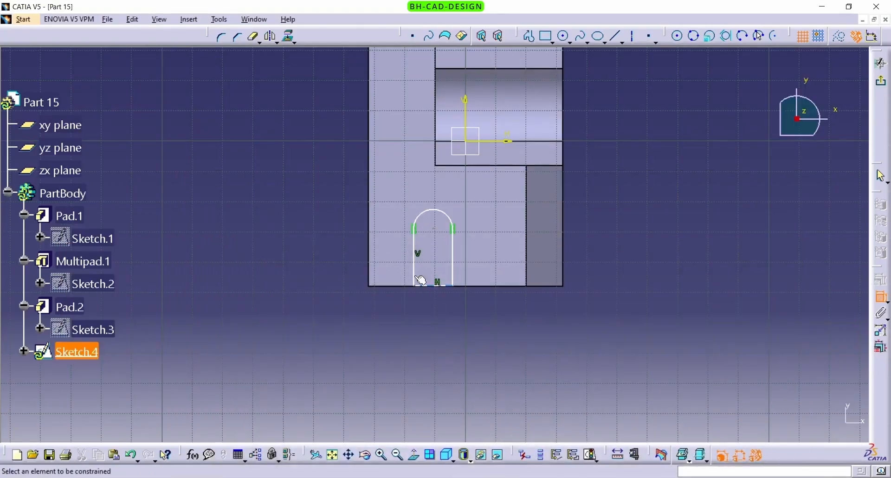
{"action": "left_click", "coordinate": [434, 212]}
{"action": "left_click", "coordinate": [302, 178]}
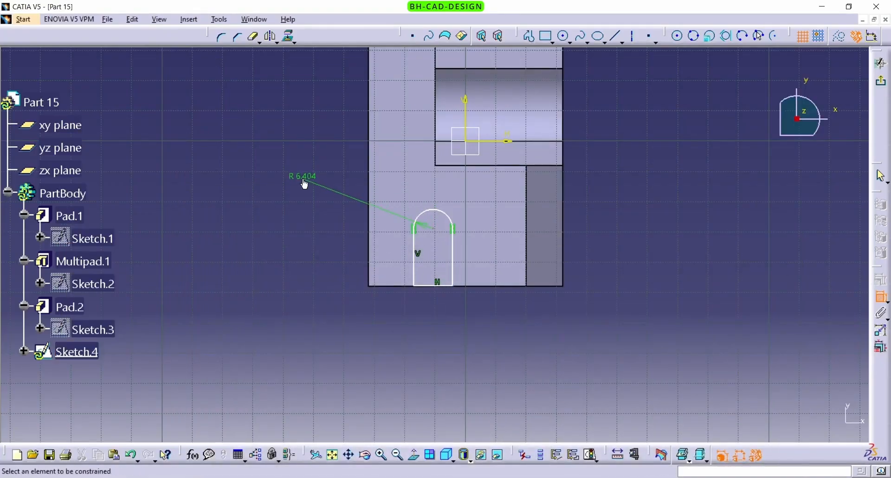
{"action": "double_click", "coordinate": [302, 179]}
{"action": "type", "text": "8"}
{"action": "key", "text": "Return"}
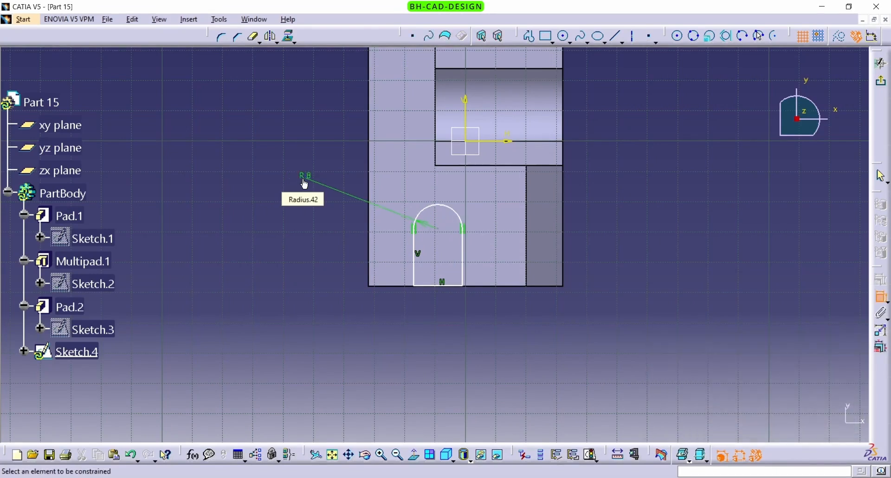
- Dimension the slot's nearer straight side 16 mm from the base's long outer edge, checking the value in the reference drawing
{"action": "left_click", "coordinate": [416, 269]}
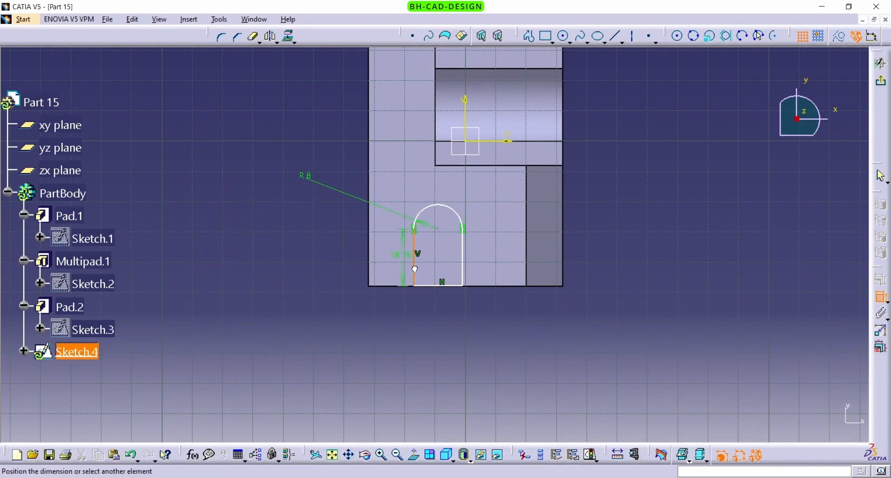
{"action": "left_click", "coordinate": [370, 267]}
{"action": "left_click", "coordinate": [380, 352]}
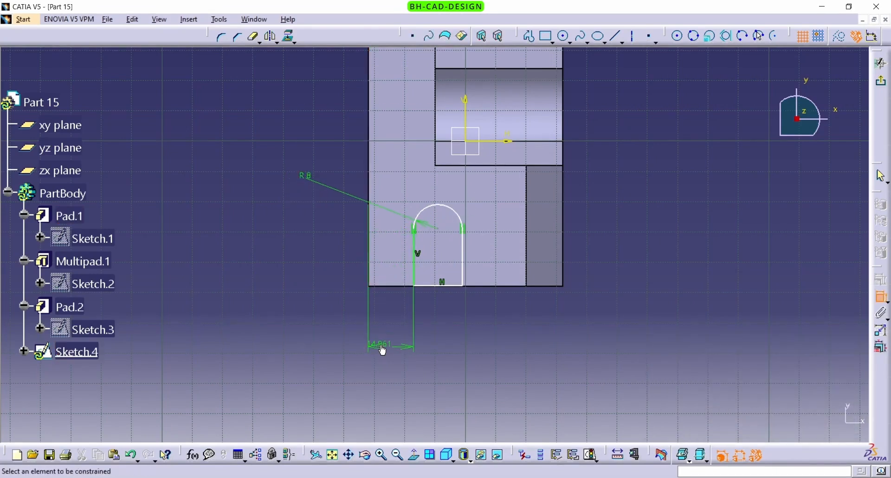
{"action": "double_click", "coordinate": [381, 349]}
{"action": "key", "text": "alt+Tab"}
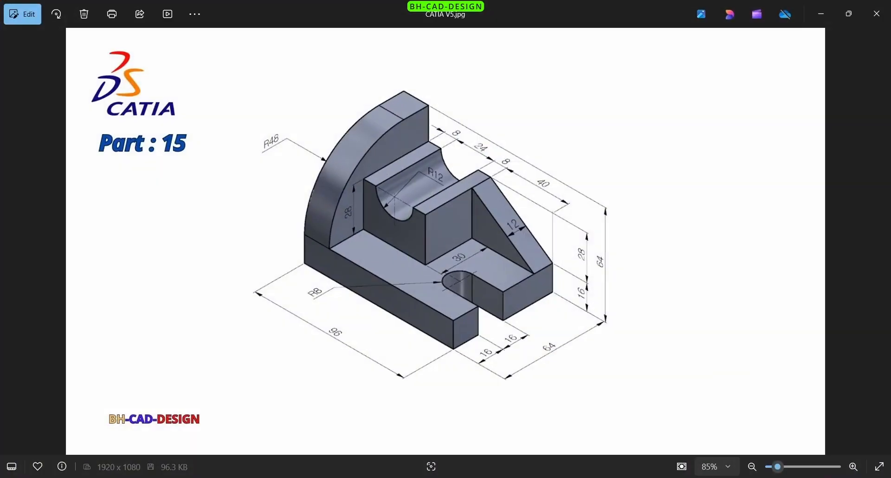
{"action": "key", "text": "alt+Tab"}
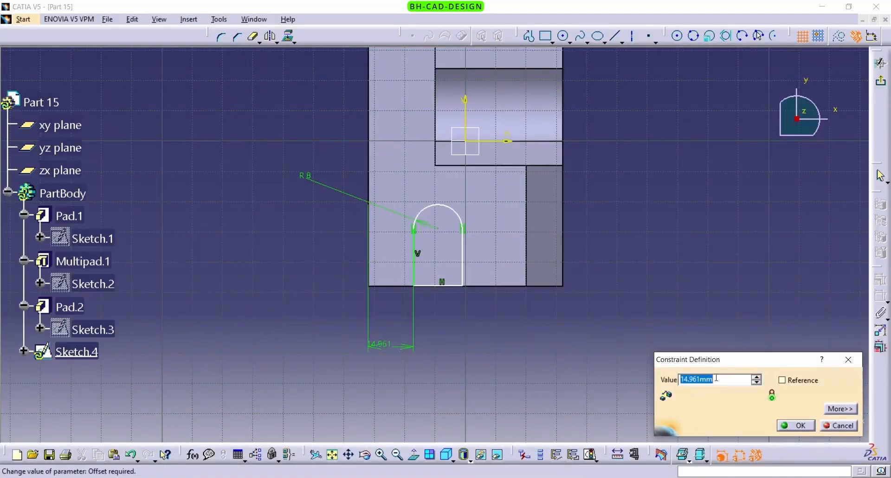
{"action": "type", "text": "16"}
{"action": "key", "text": "Return"}
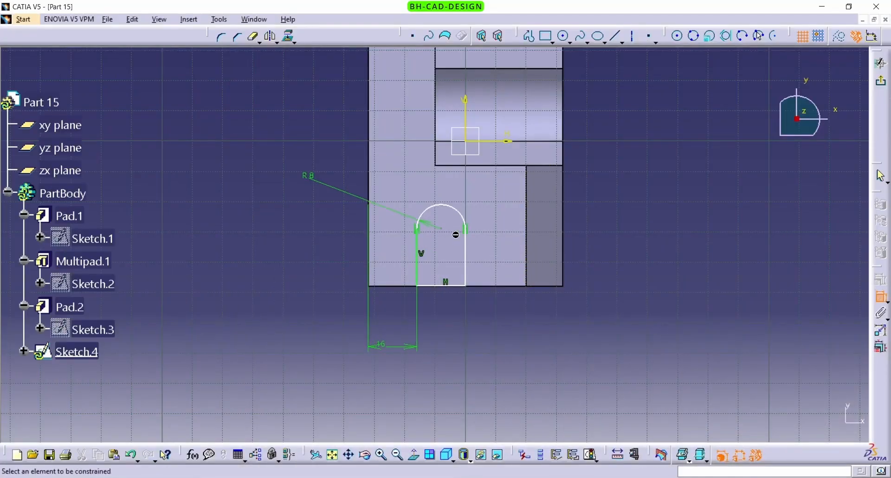
- Dimension the slot arc's center 20 mm from the base's free end edge
{"action": "left_click", "coordinate": [444, 230]}
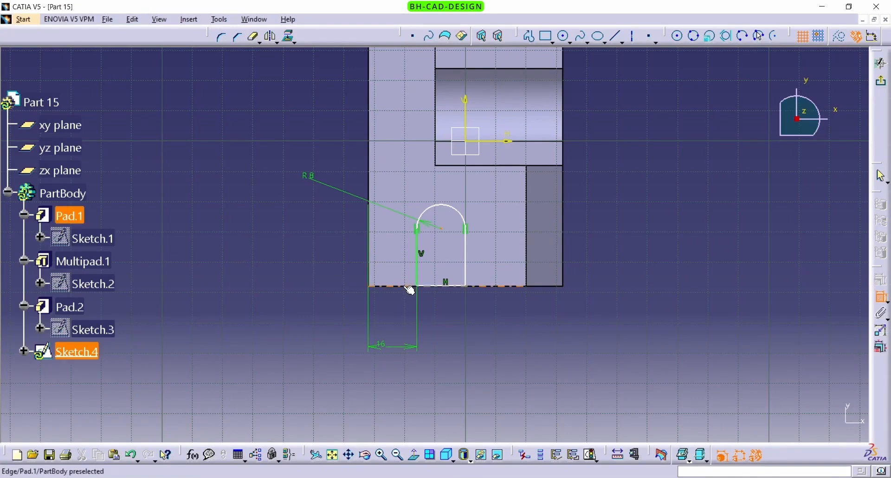
{"action": "left_click", "coordinate": [407, 286]}
{"action": "double_click", "coordinate": [326, 254]}
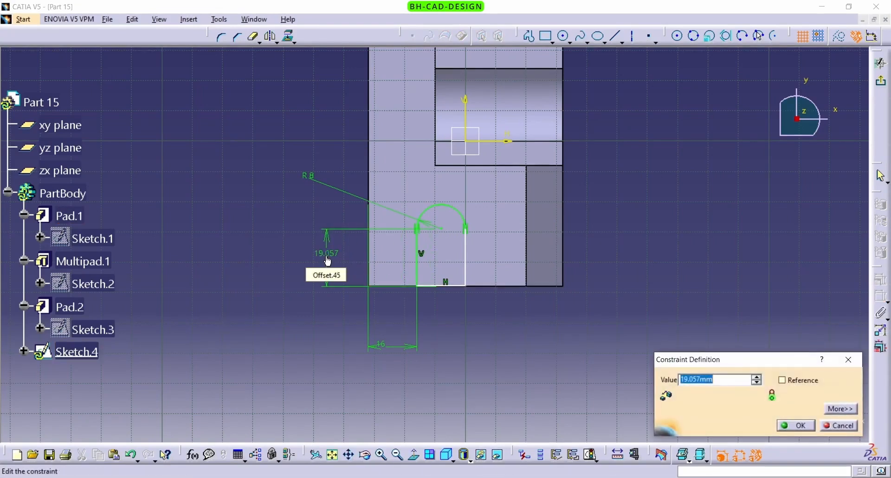
{"action": "type", "text": "20"}
{"action": "key", "text": "Return"}
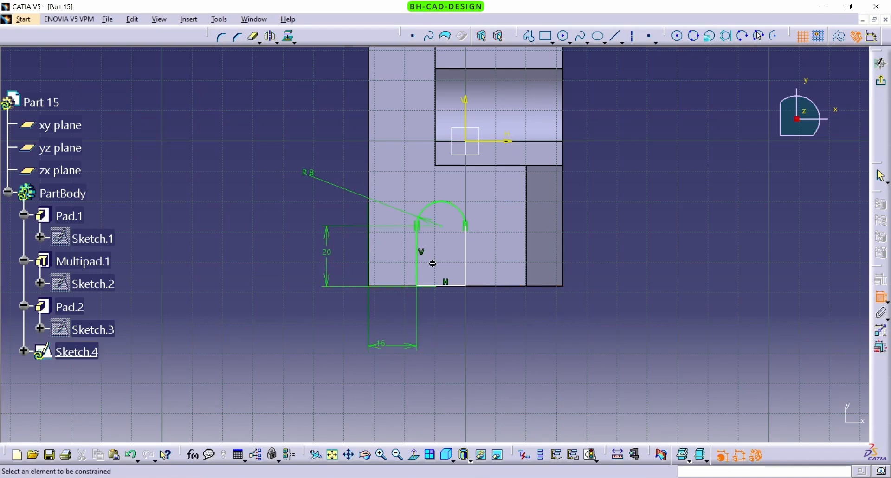
- Constrain the slot profile's closing horizontal line coincident with the base's free end edge
{"action": "left_click", "coordinate": [458, 287]}
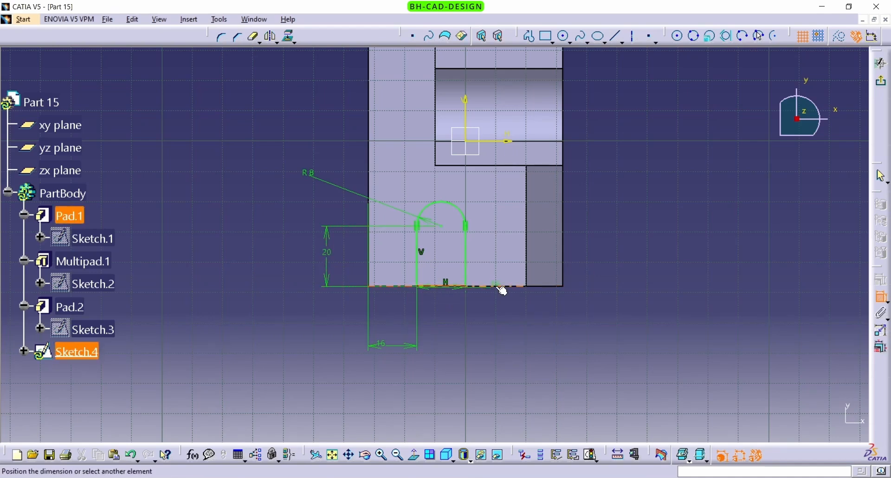
{"action": "key", "text": "Escape"}
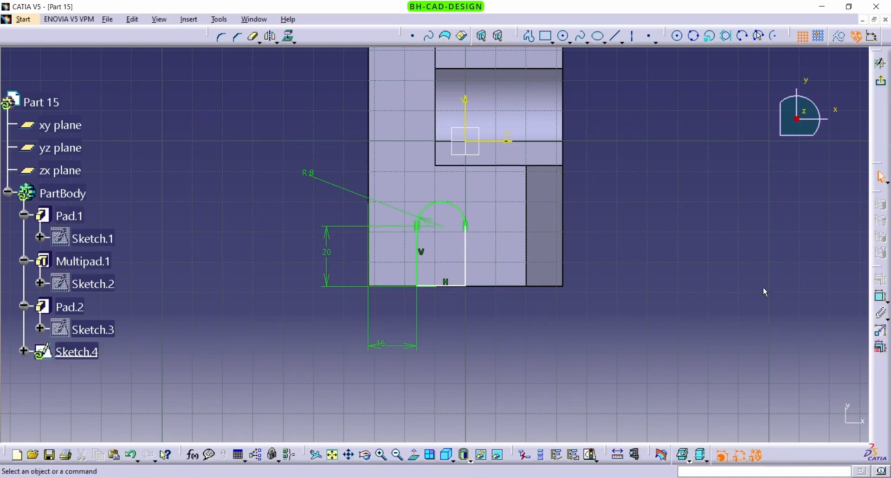
{"action": "left_click", "coordinate": [453, 284]}
{"action": "left_click", "coordinate": [499, 284], "text": "ctrl"}
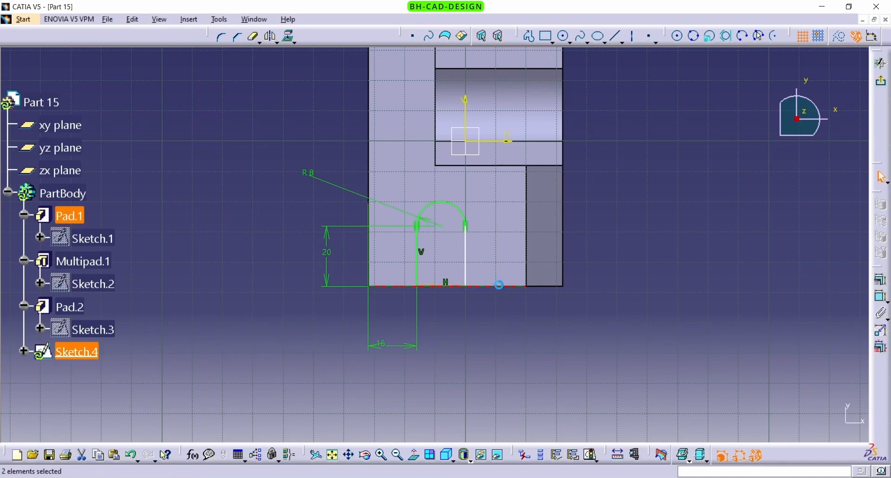
{"action": "left_click", "coordinate": [884, 284]}
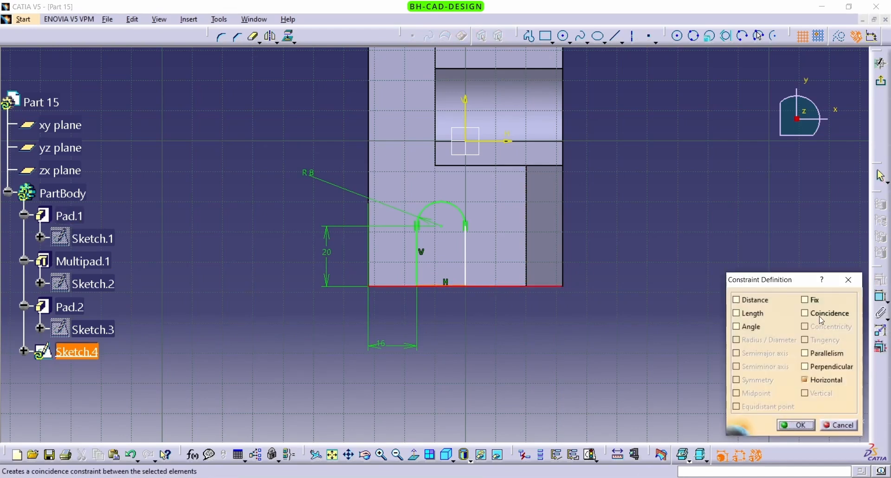
{"action": "left_click", "coordinate": [822, 314]}
{"action": "left_click", "coordinate": [796, 425]}
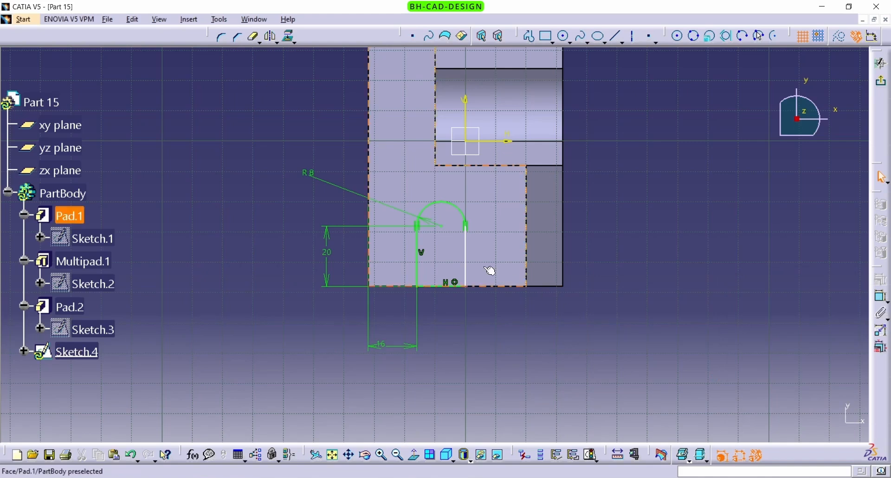
- Test the slot's remaining unconstrained side for freedom and constrain that line vertical
{"action": "left_click_drag", "start_coordinate": [465, 260], "coordinate": [478, 263]}
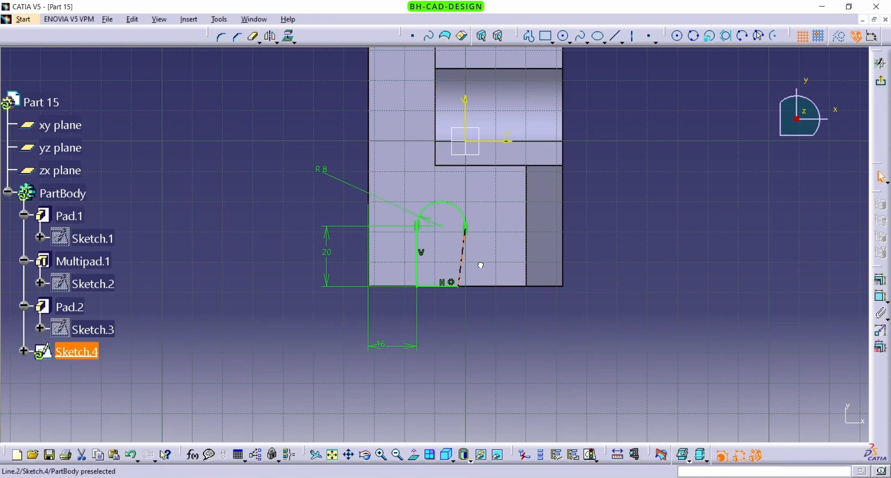
{"action": "left_click", "coordinate": [475, 296]}
{"action": "left_click", "coordinate": [461, 265]}
{"action": "left_click", "coordinate": [875, 282]}
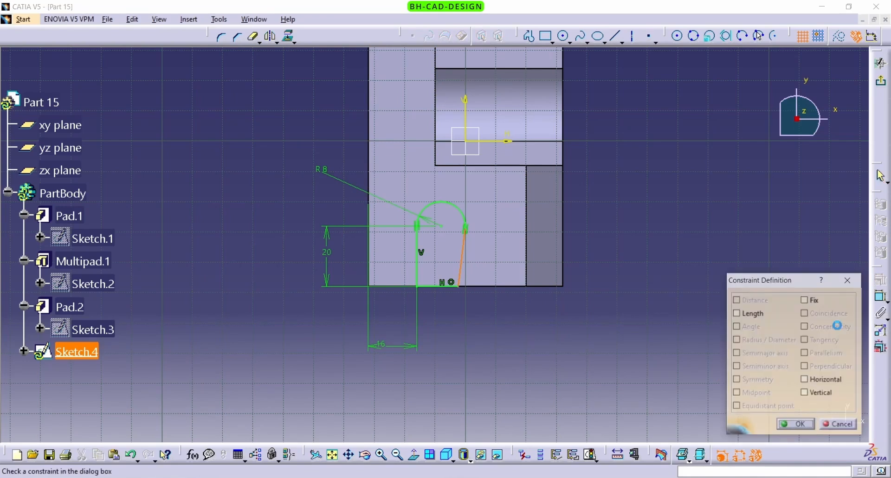
{"action": "left_click", "coordinate": [805, 393]}
{"action": "left_click", "coordinate": [795, 425]}
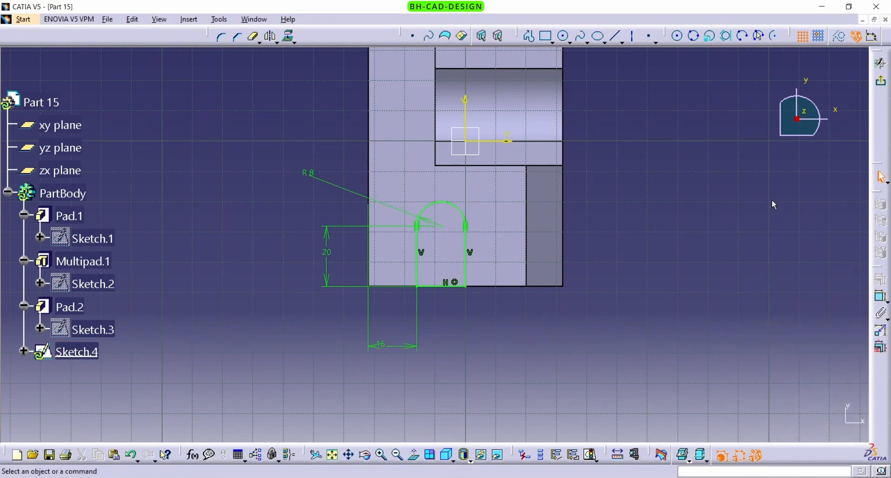
- Cut the slot profile through the base as a pocket with the limit type Up to last
{"action": "left_click", "coordinate": [881, 82]}
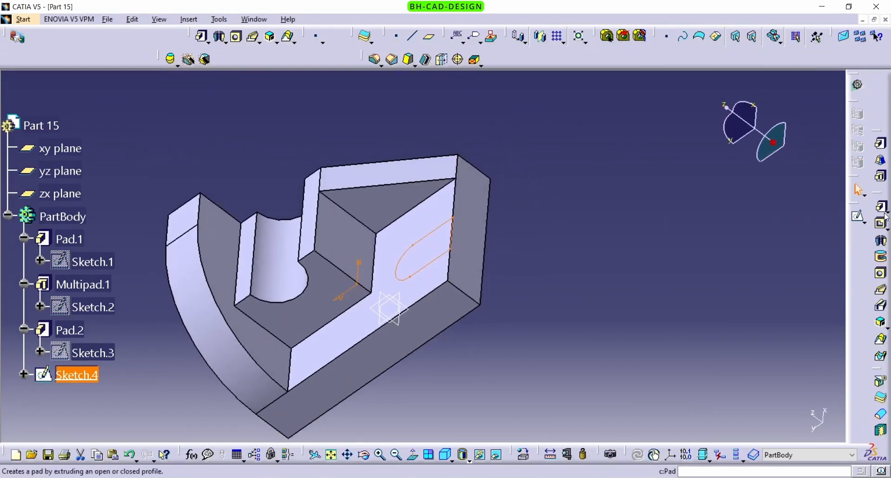
{"action": "left_click", "coordinate": [881, 225]}
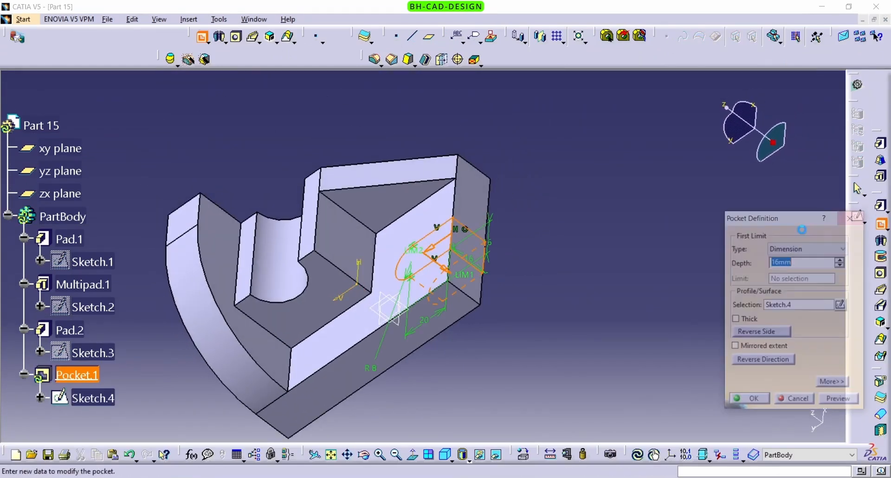
{"action": "left_click", "coordinate": [809, 249]}
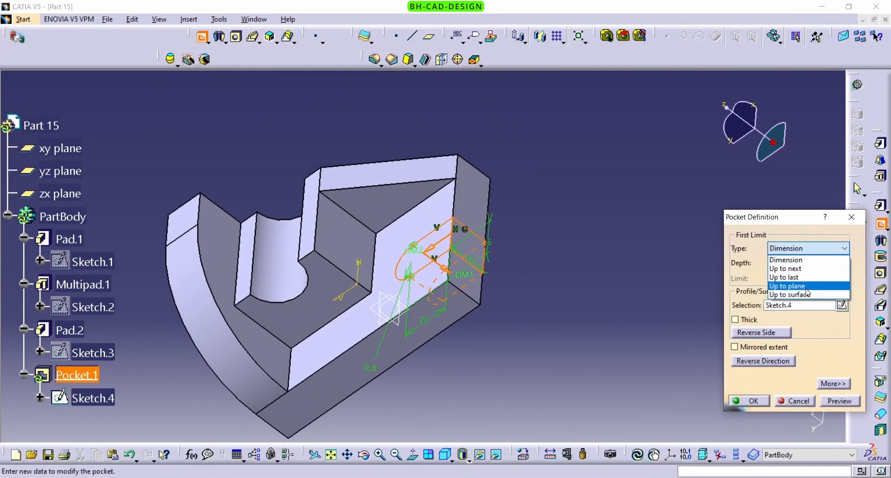
{"action": "left_click", "coordinate": [807, 278]}
{"action": "left_click", "coordinate": [839, 402]}
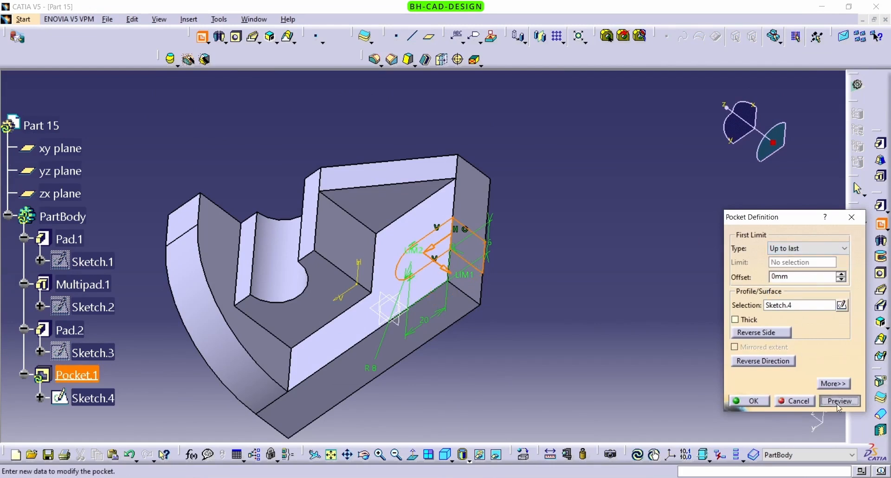
{"action": "left_click", "coordinate": [757, 406]}
{"action": "middle_click_drag", "start_coordinate": [545, 227], "coordinate": [503, 309]}
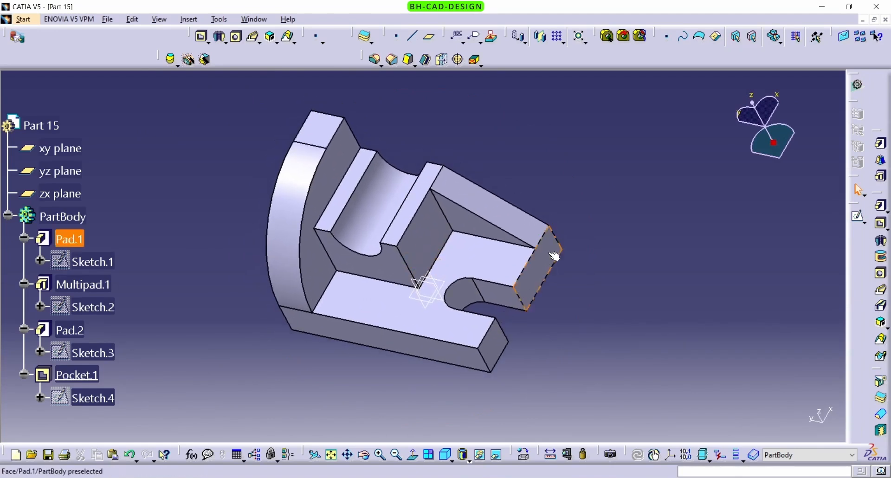